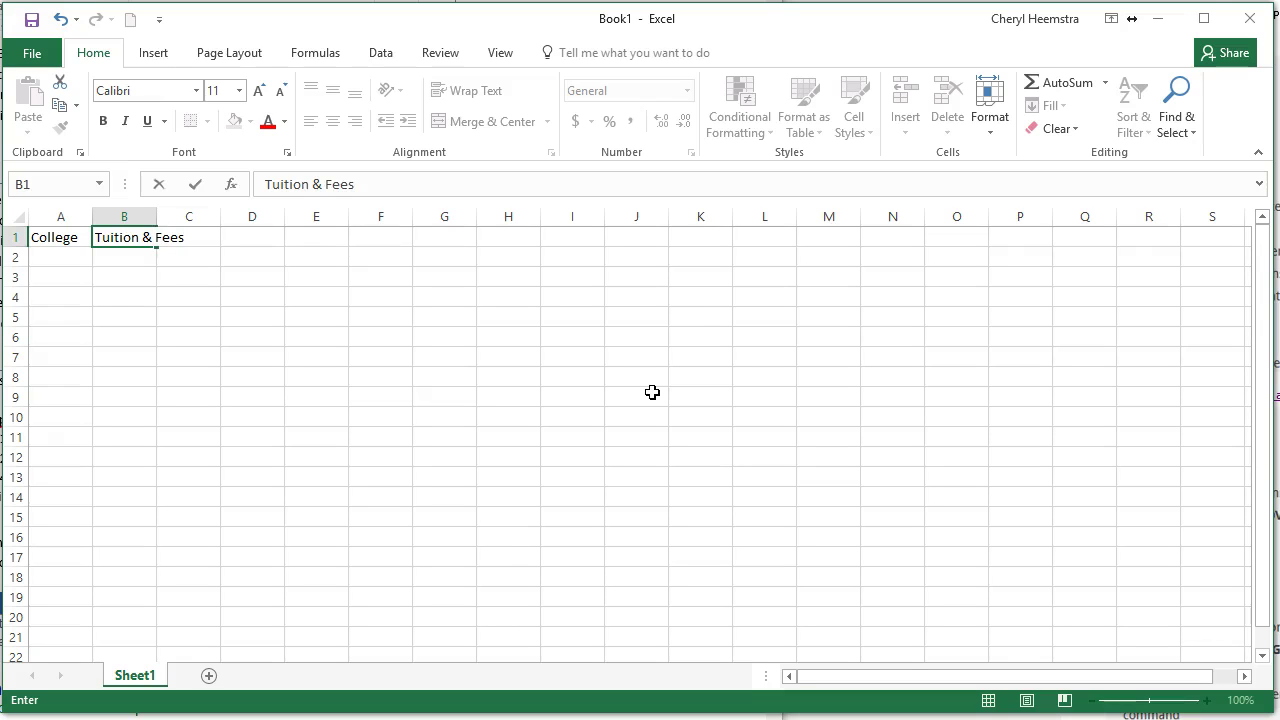
Step: Finish the Tuition & Fees heading in B1 and enter the heading Room & Board in C1
key(Tab)
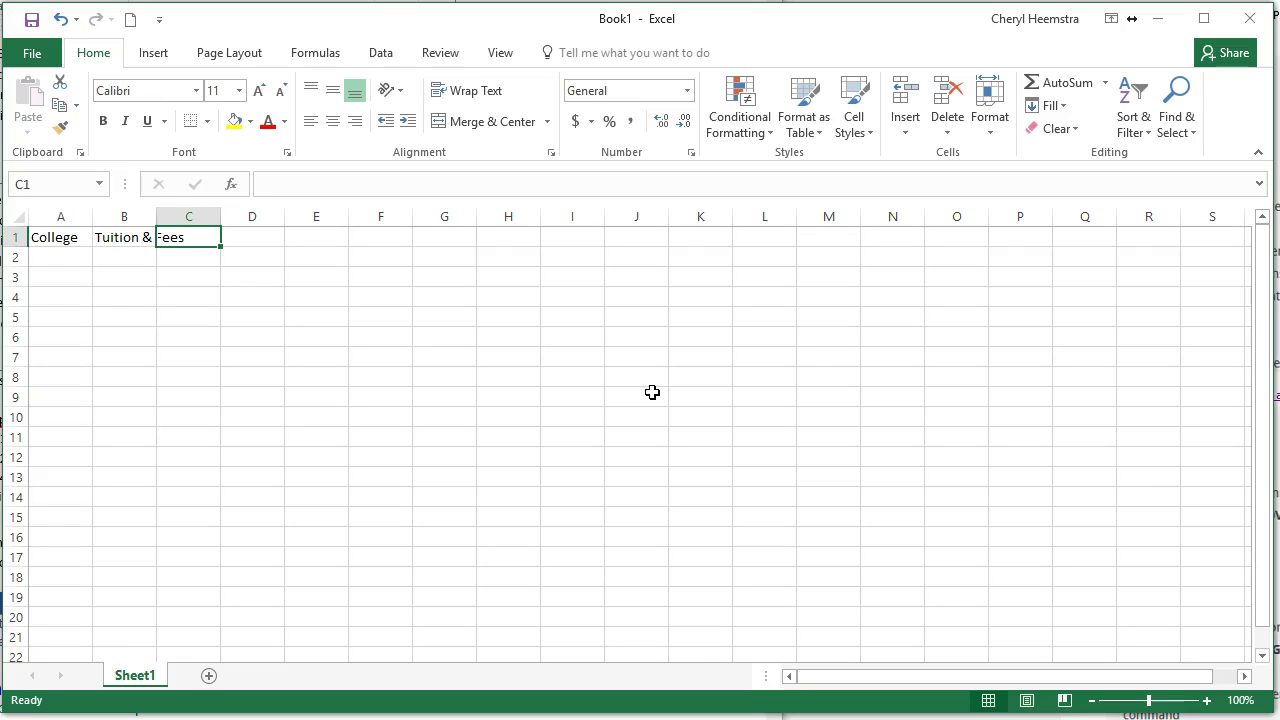
text(Room &)
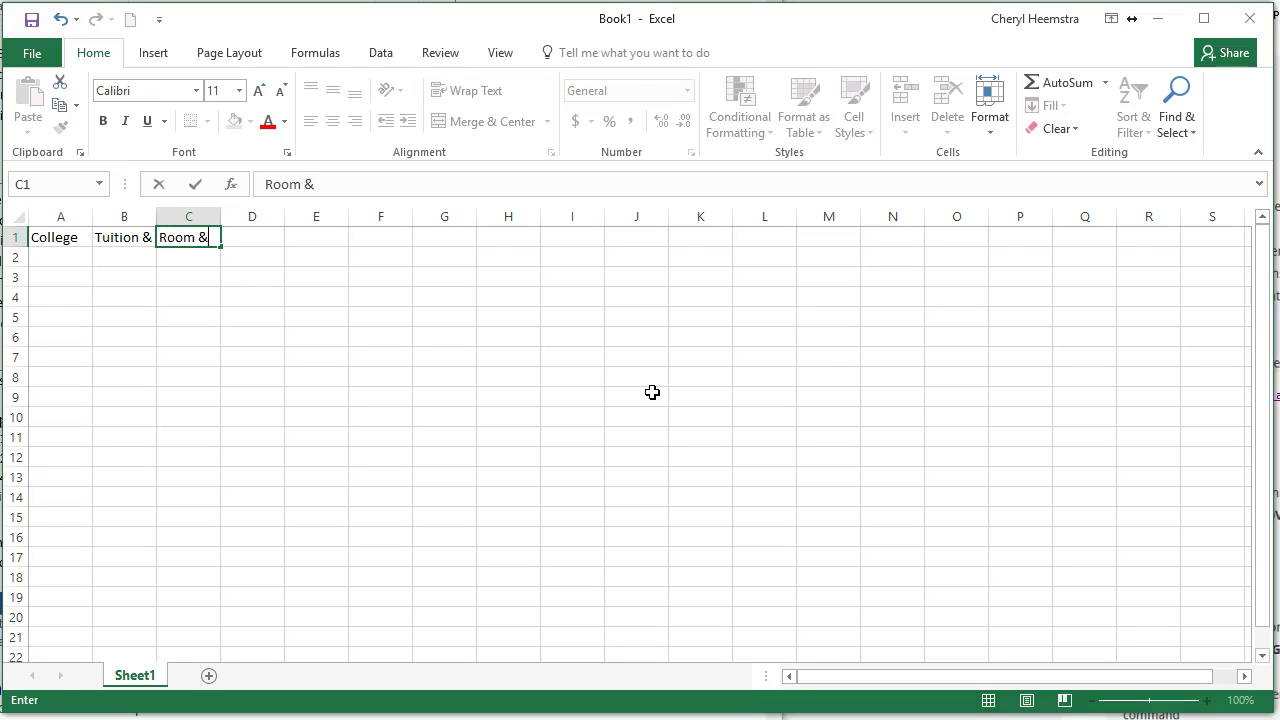
text( Baor)
key(BackSpace)
key(BackSpace)
text(o)
key(Tab)
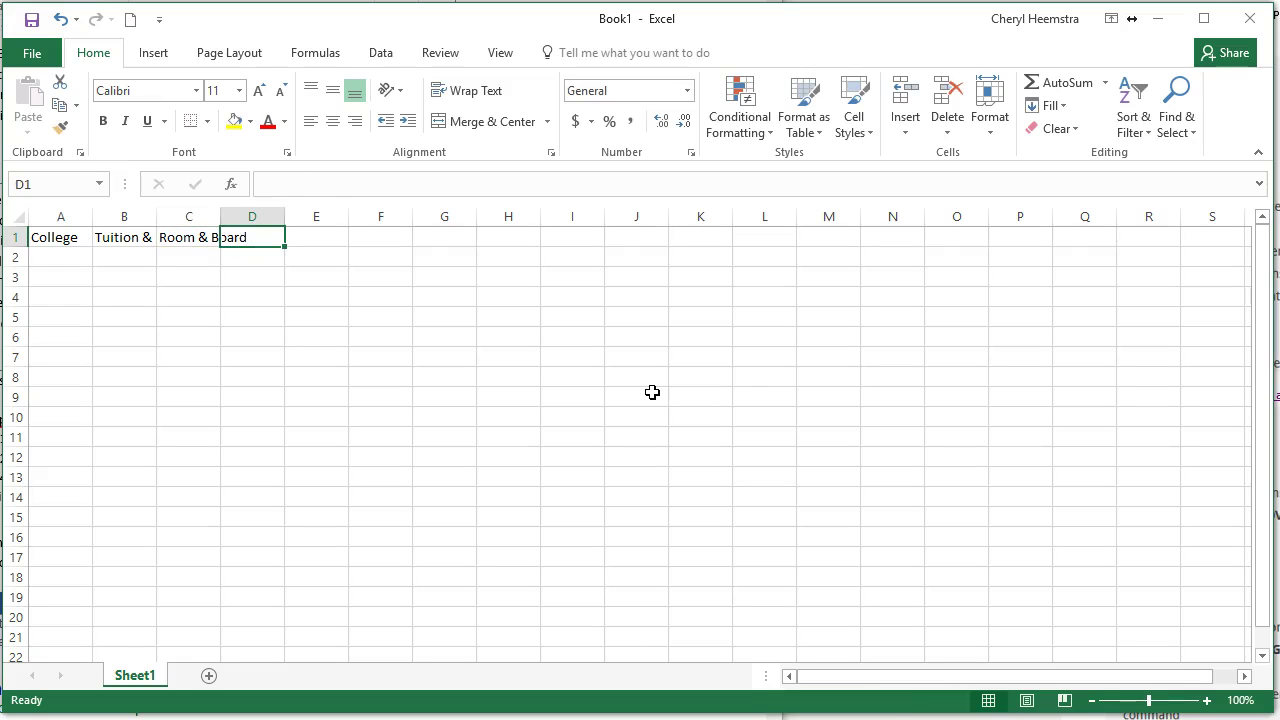
Step: Check the full heading text stored in cell B1, and select cell D1
scroll(286, 360, down, 1)
scroll(299, 299, up, 1)
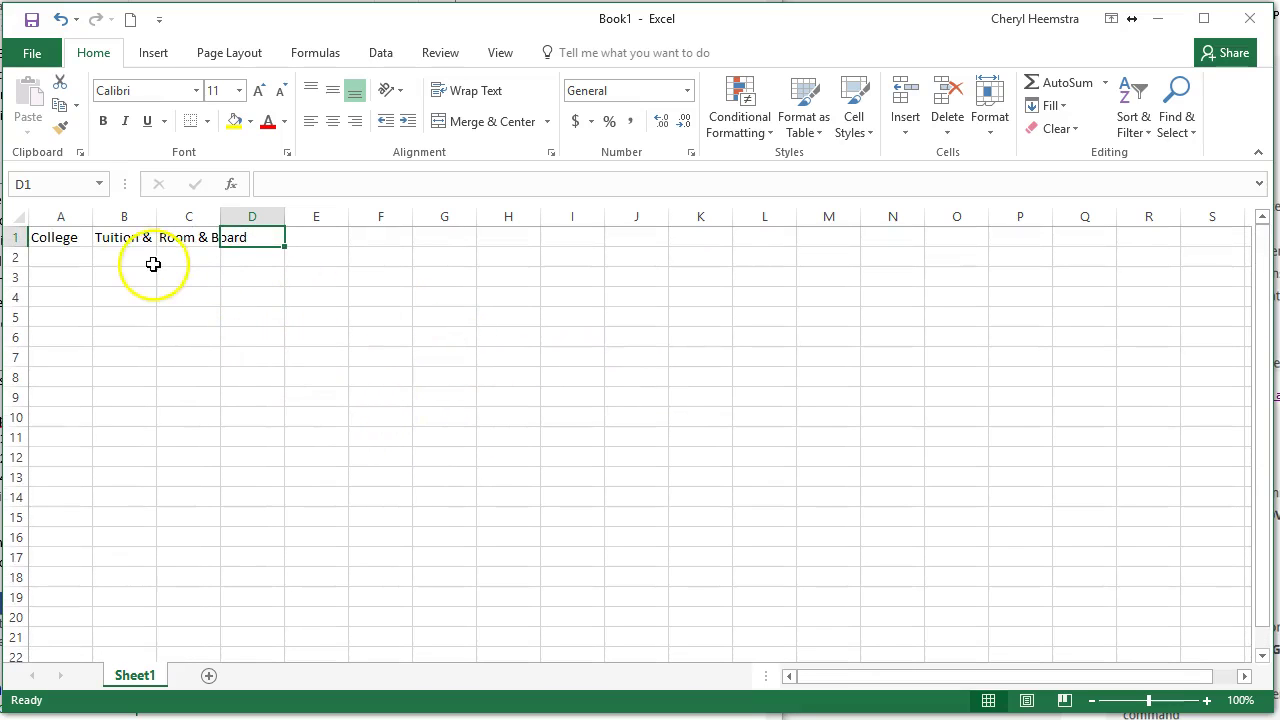
click(137, 239)
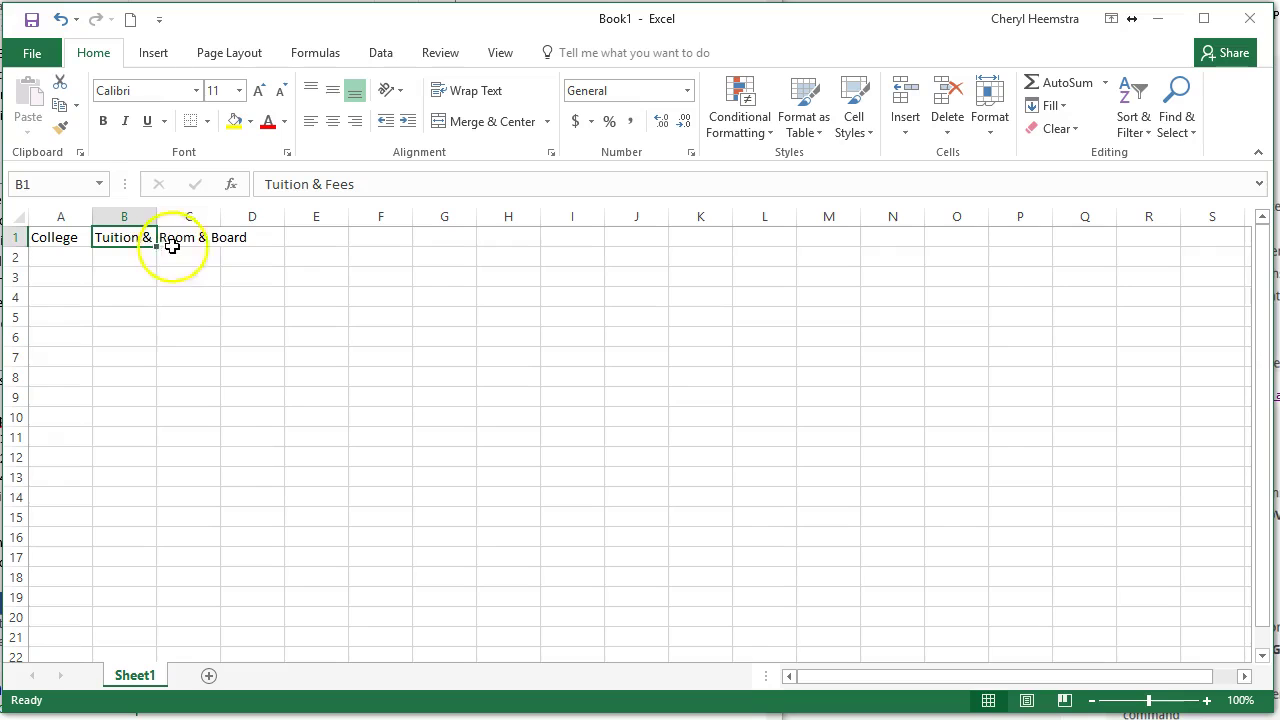
click(254, 237)
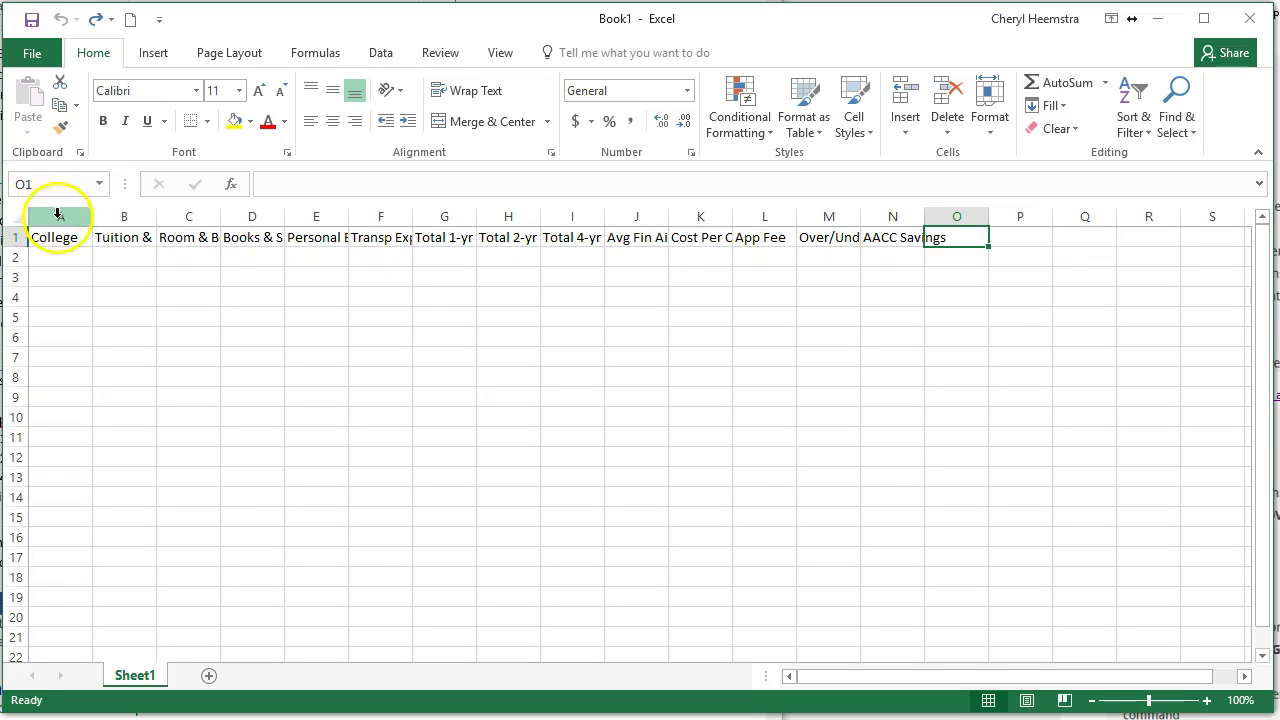
Step: Wrap the headings in B1:N1 and widen column M so that Over/Und fits on one line
drag(118, 238, 922, 219)
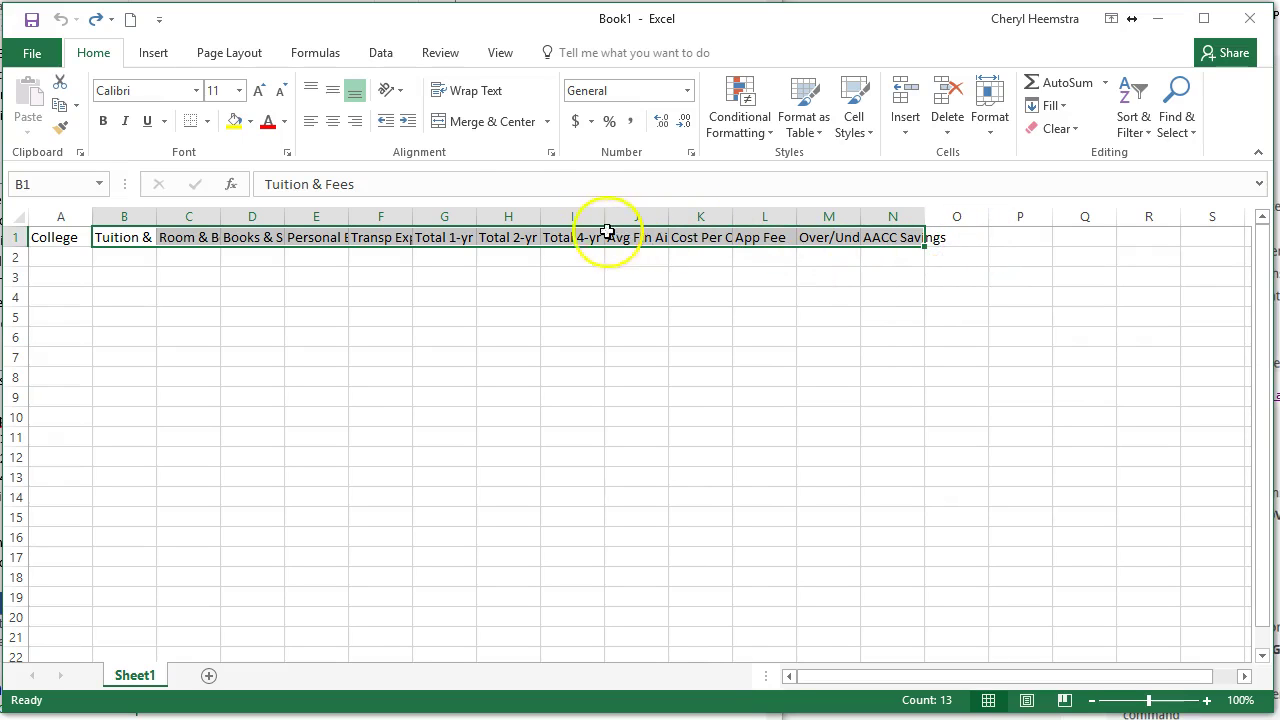
click(455, 91)
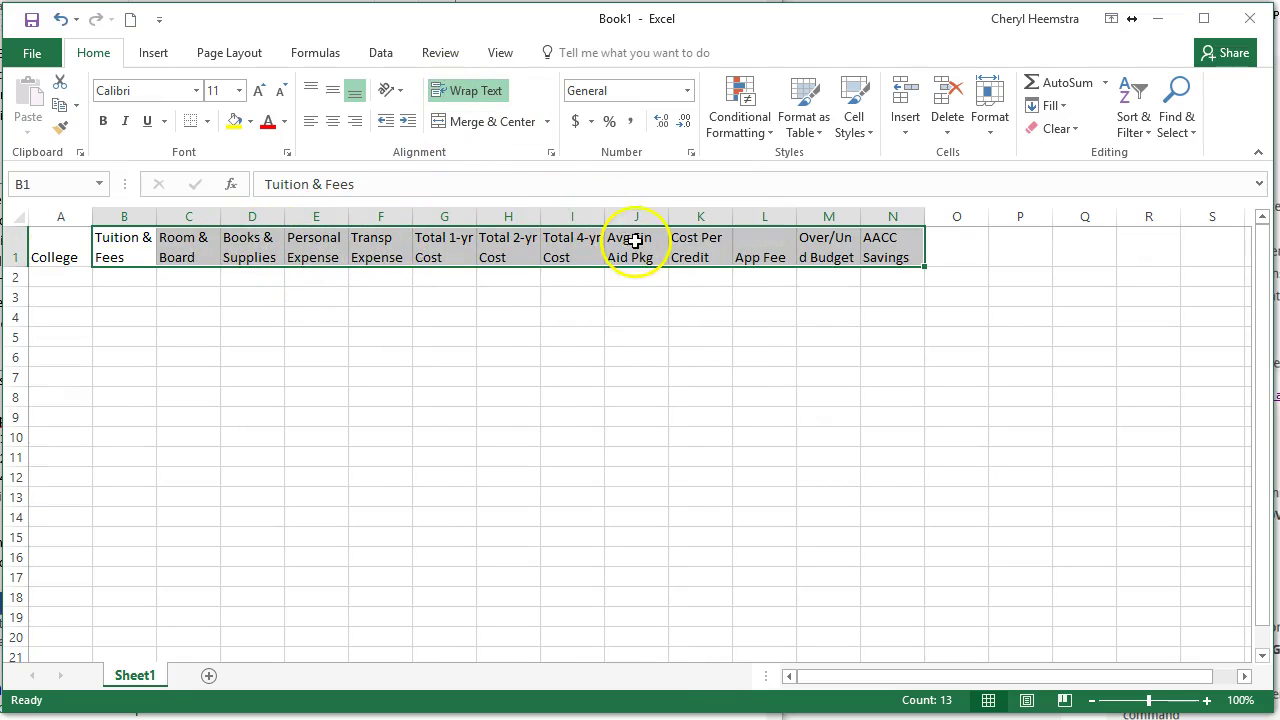
drag(856, 214, 855, 213)
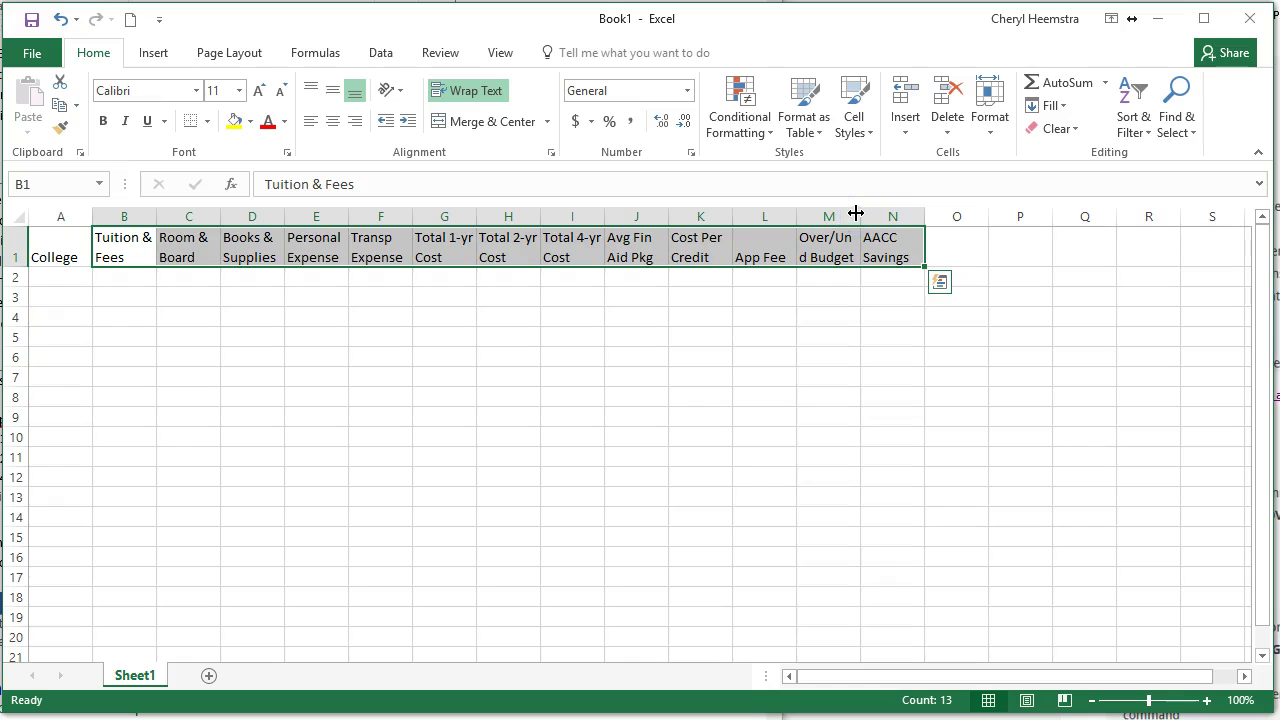
click(785, 337)
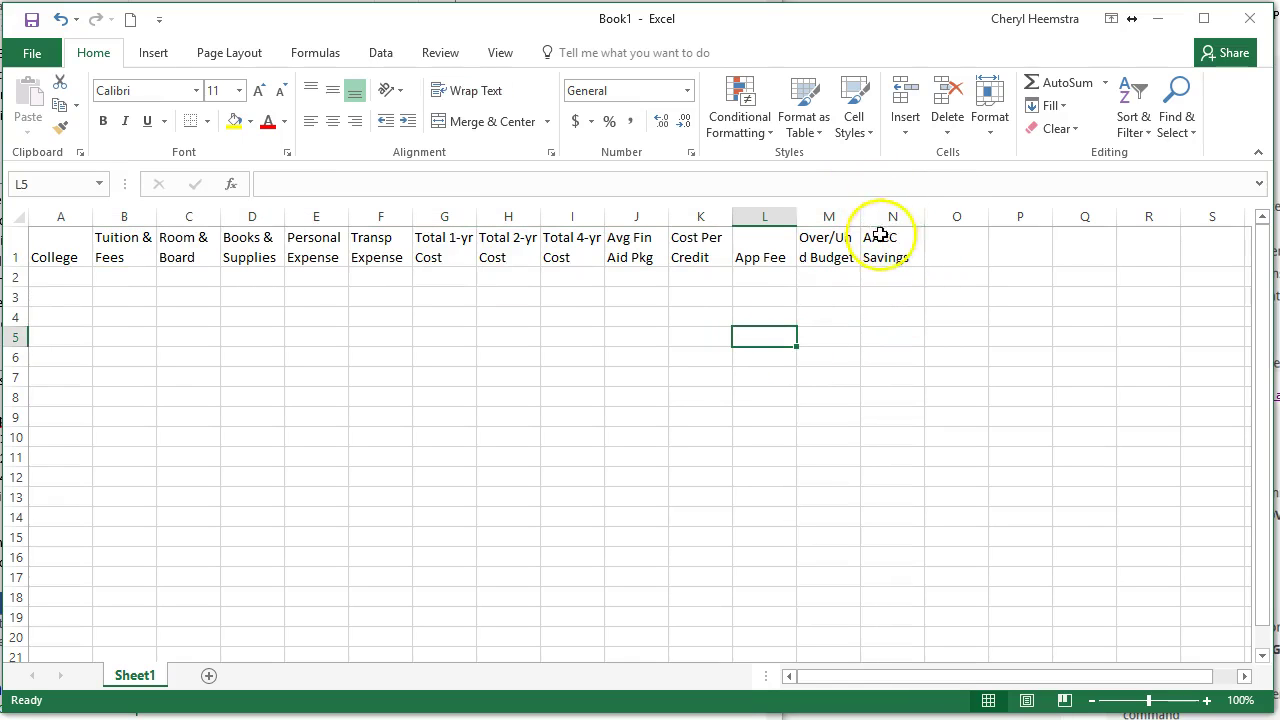
drag(858, 218, 860, 215)
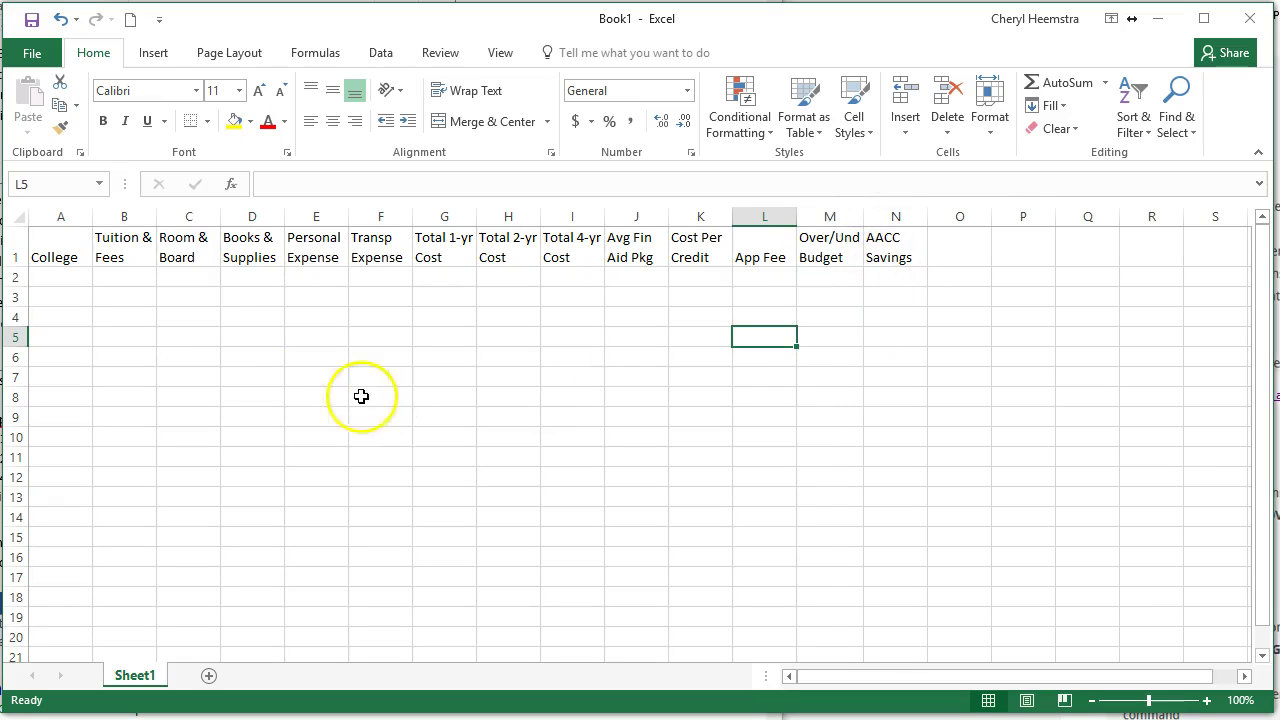
Step: Right-align the headings from Tuition & Fees to AACC Savings in B1:N1
drag(116, 250, 873, 241)
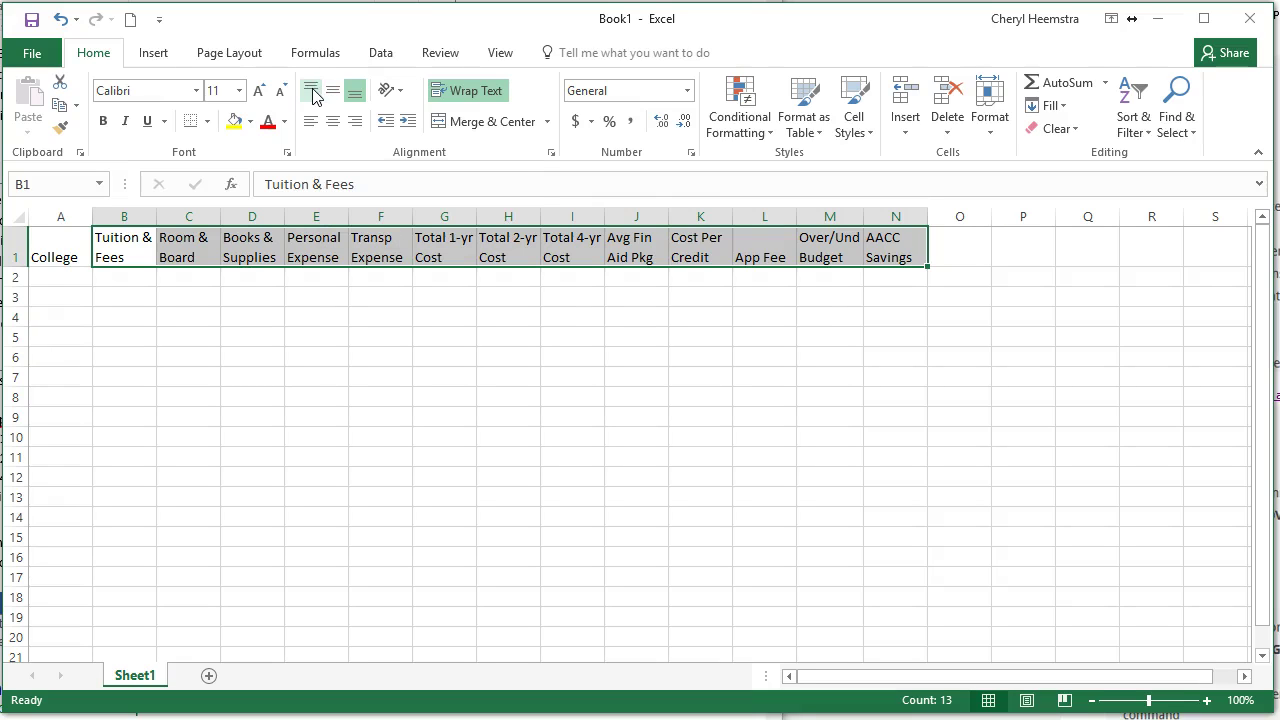
click(356, 128)
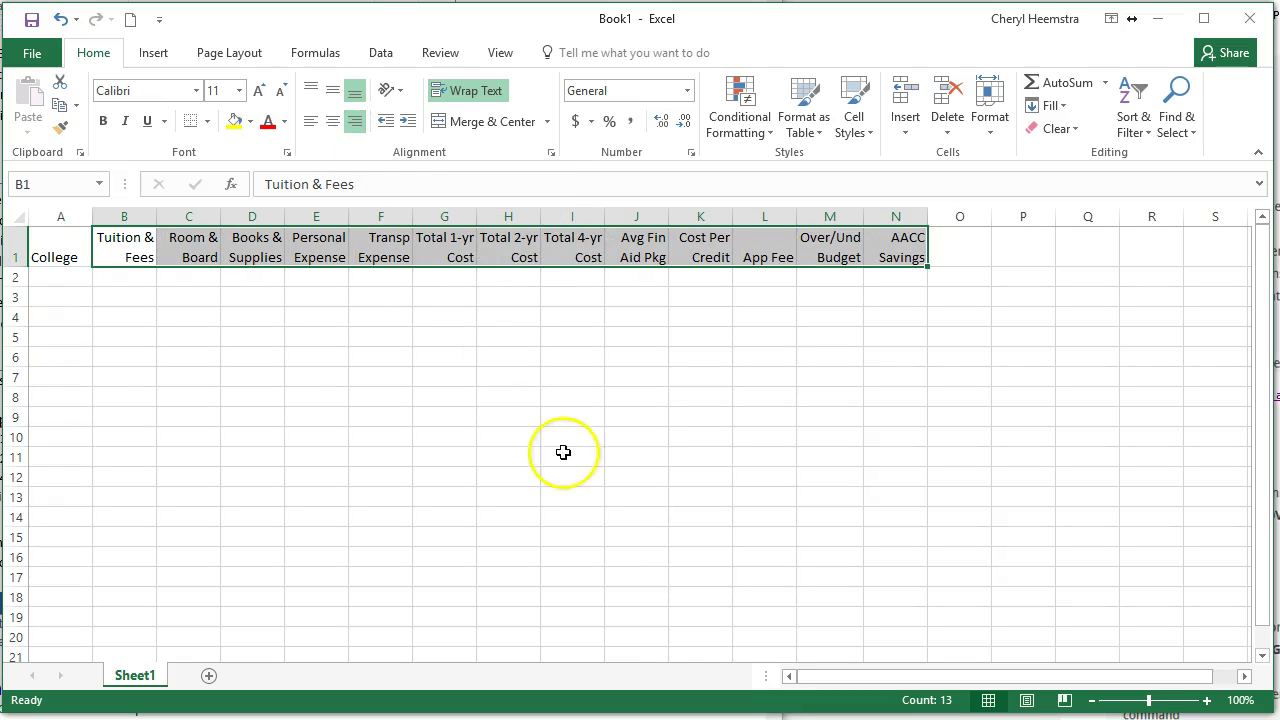
Step: Set the width of the App Fee column (L) to 7
click(785, 262)
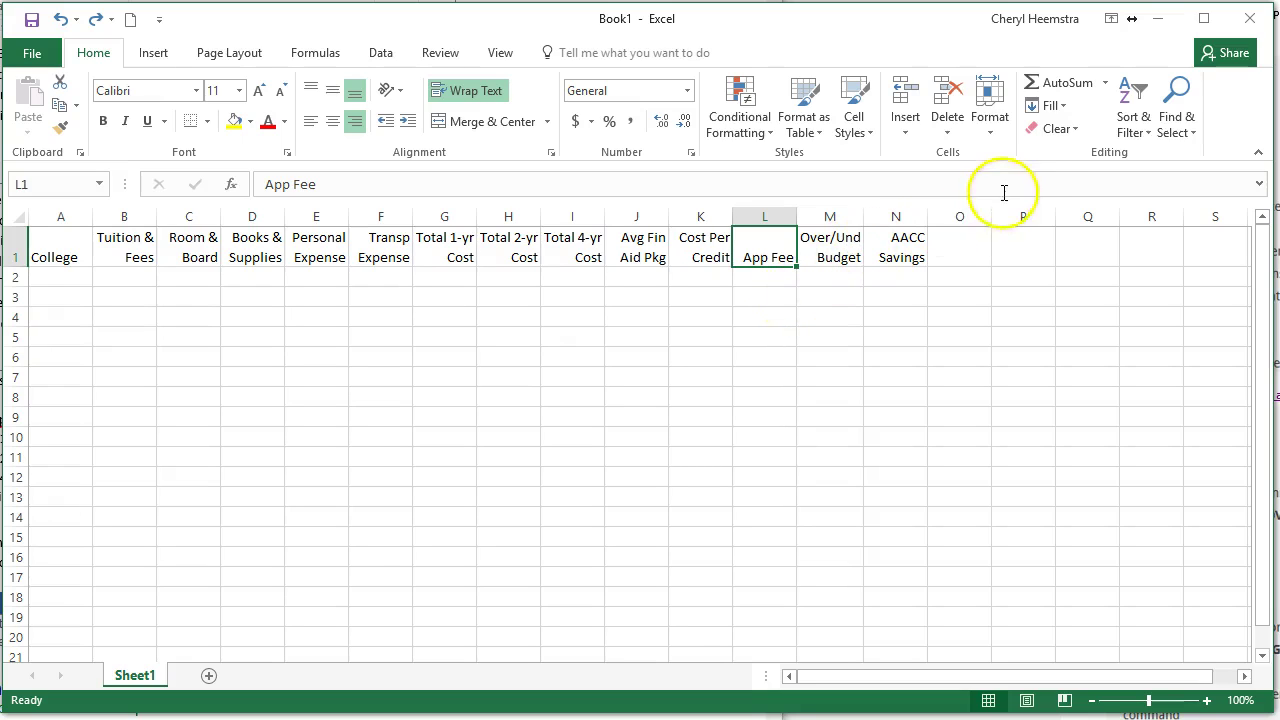
click(989, 128)
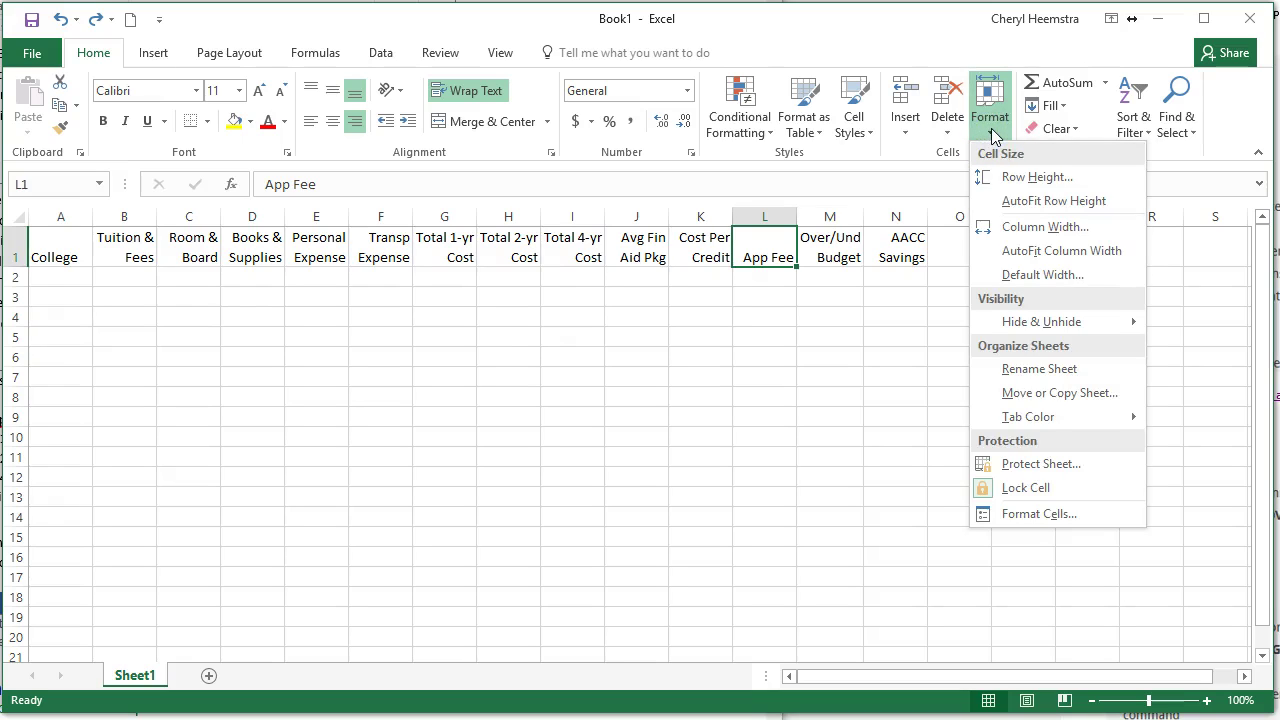
click(993, 227)
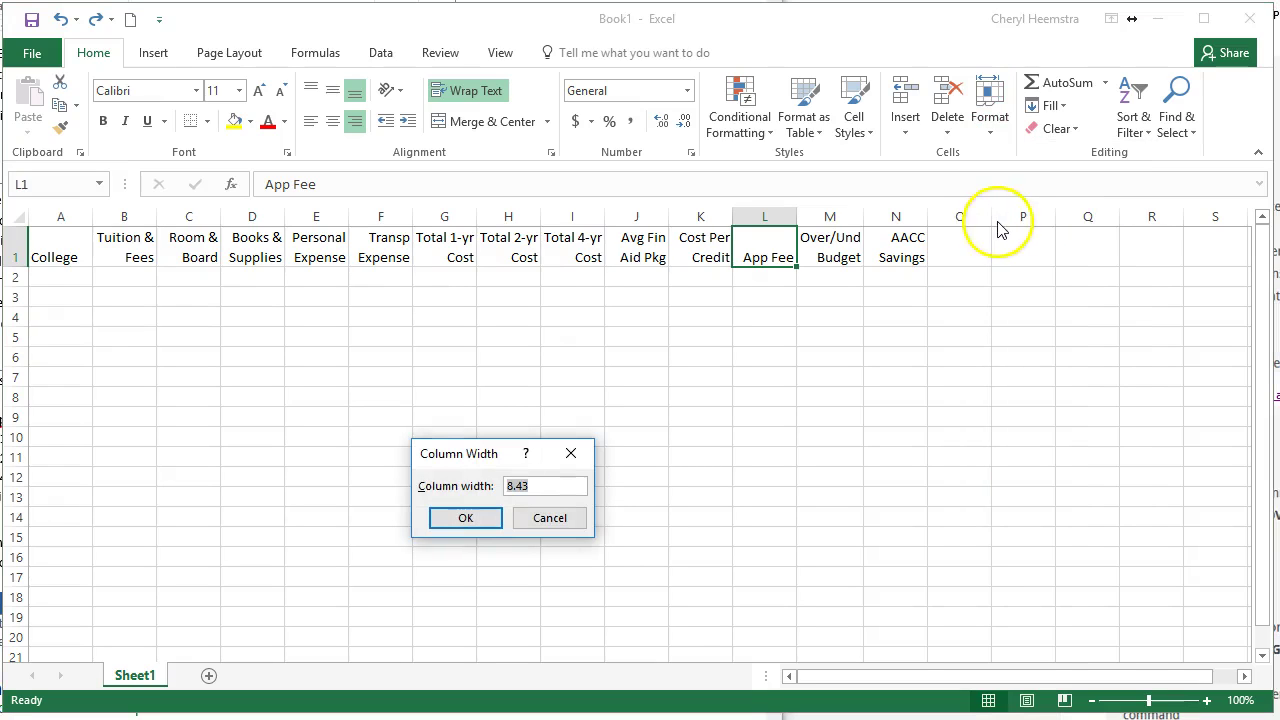
text(7)
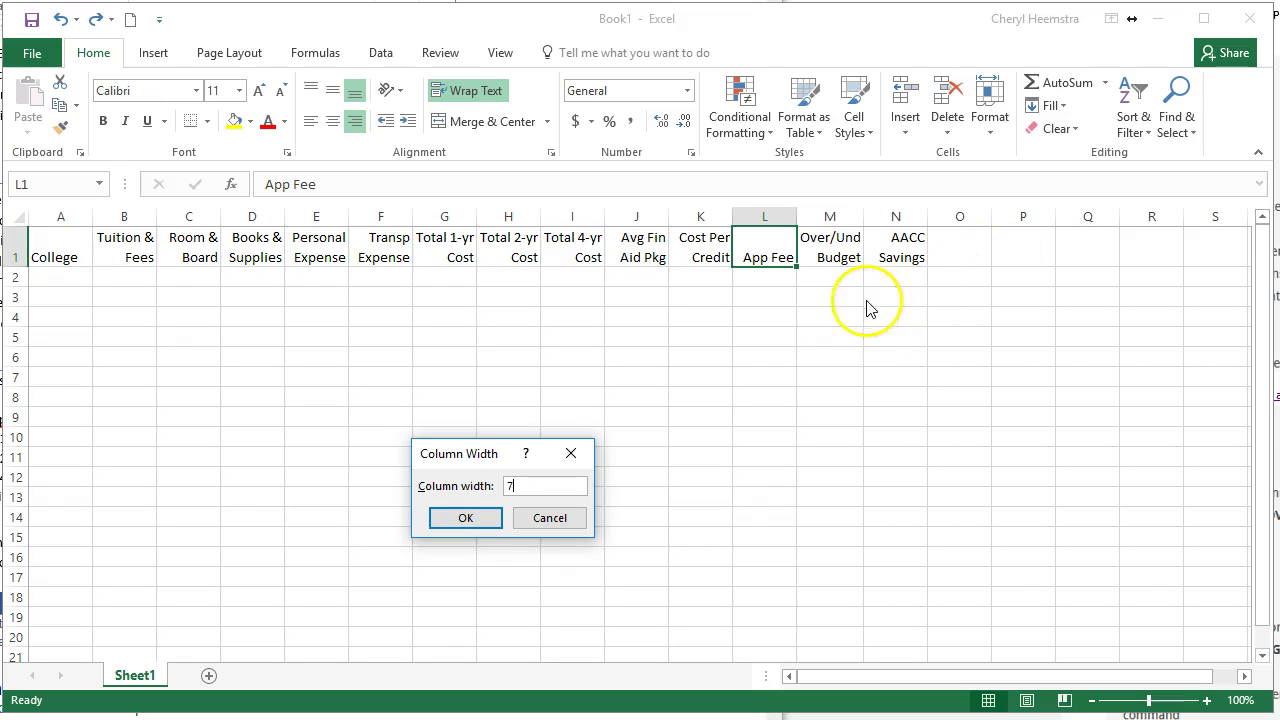
click(446, 526)
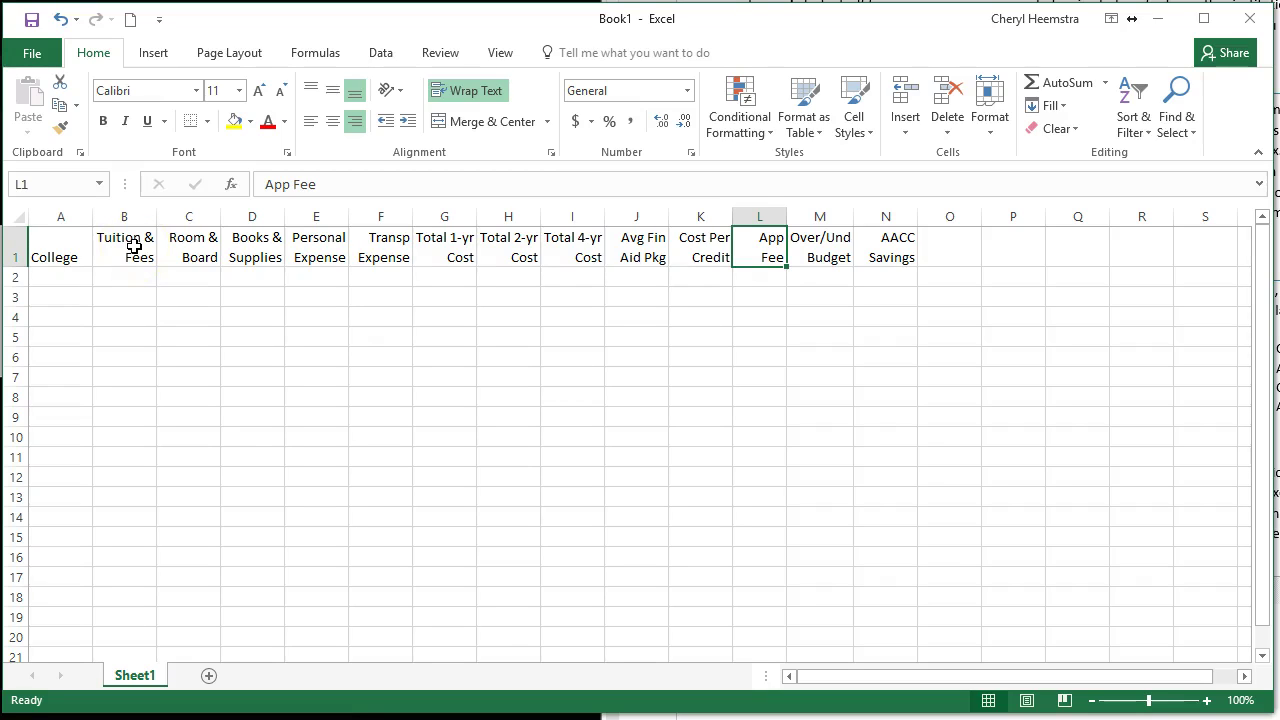
Step: Move the headings in B1:N1 down to row 4, and undo the move
drag(134, 246, 888, 241)
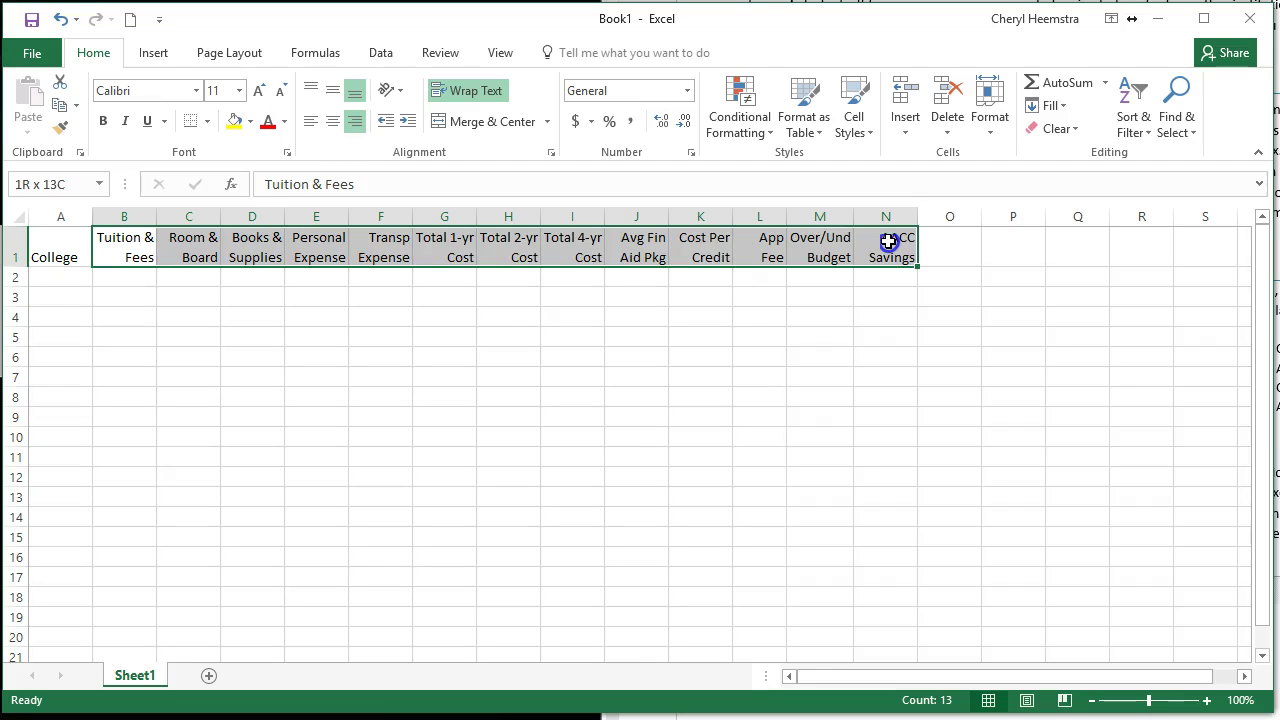
drag(888, 241, 888, 241)
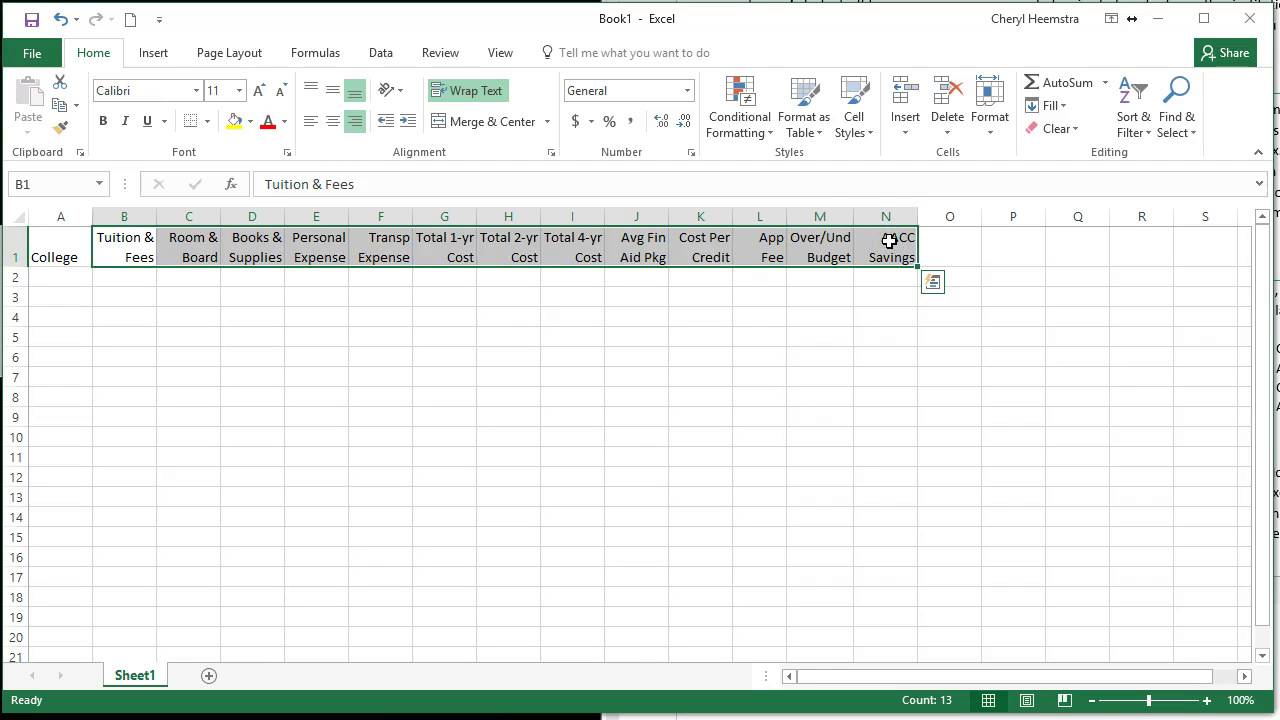
scroll(526, 290, down, 1)
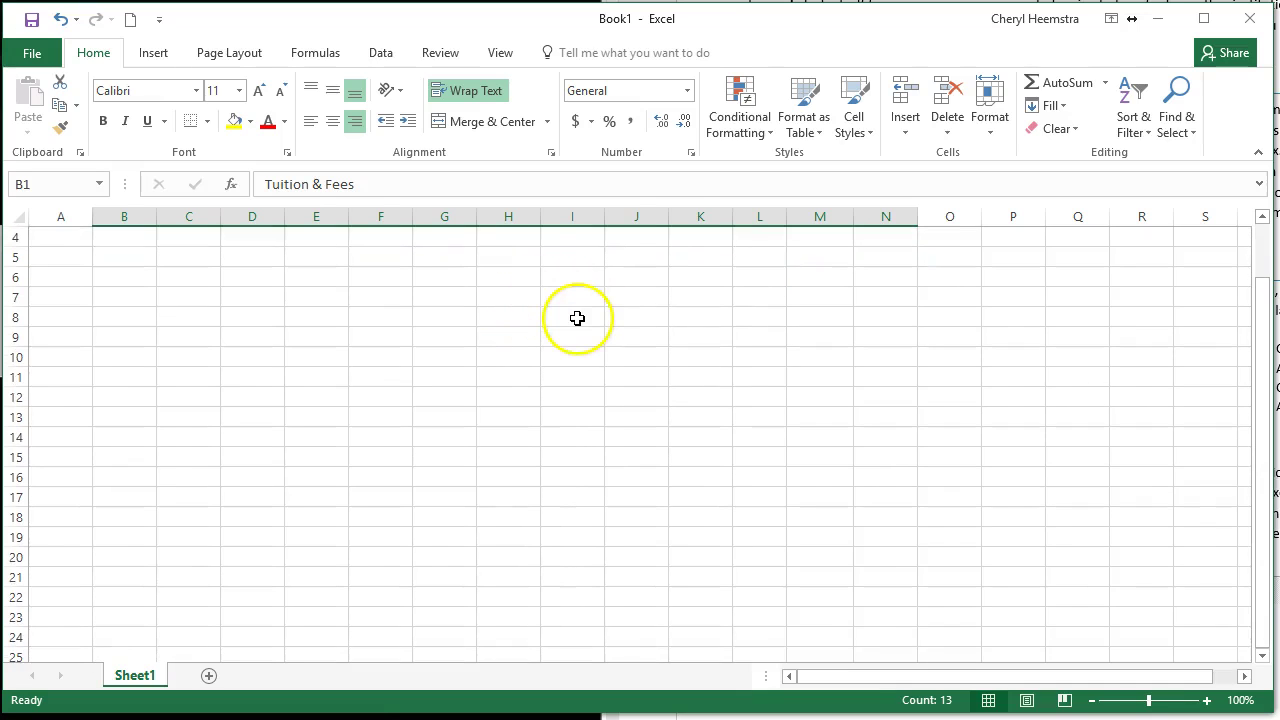
scroll(577, 318, up, 1)
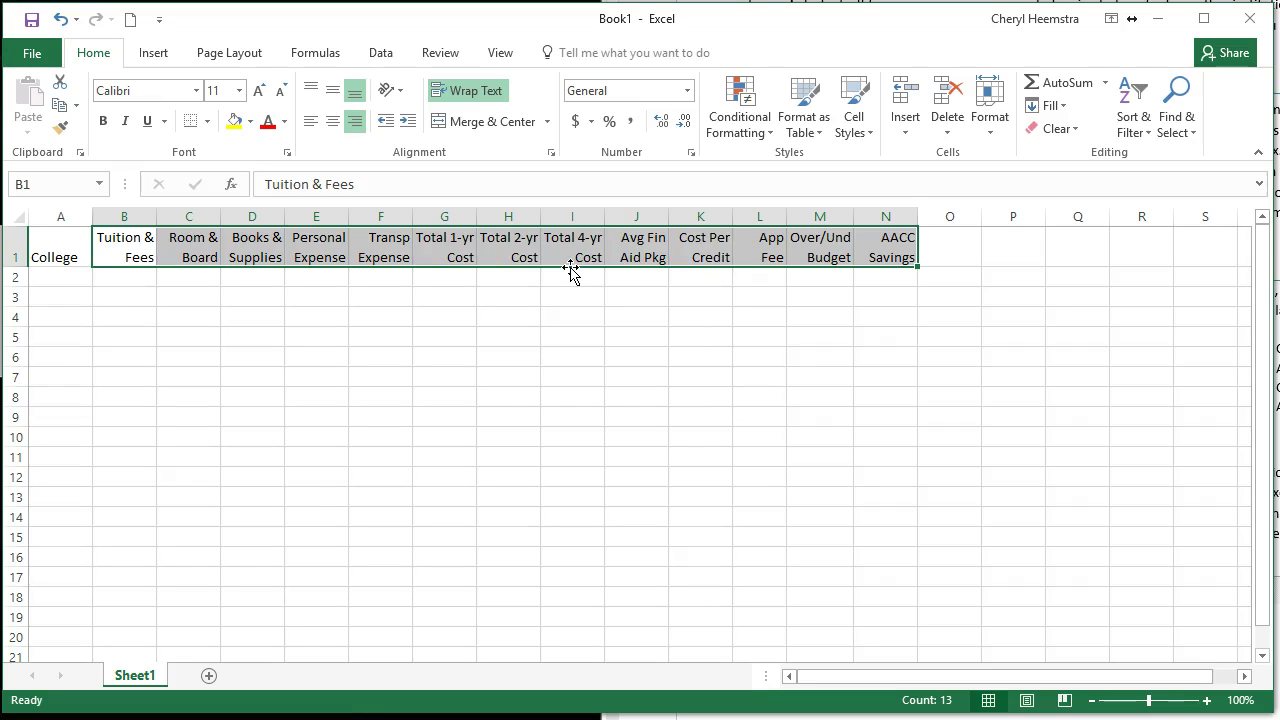
drag(572, 272, 568, 305)
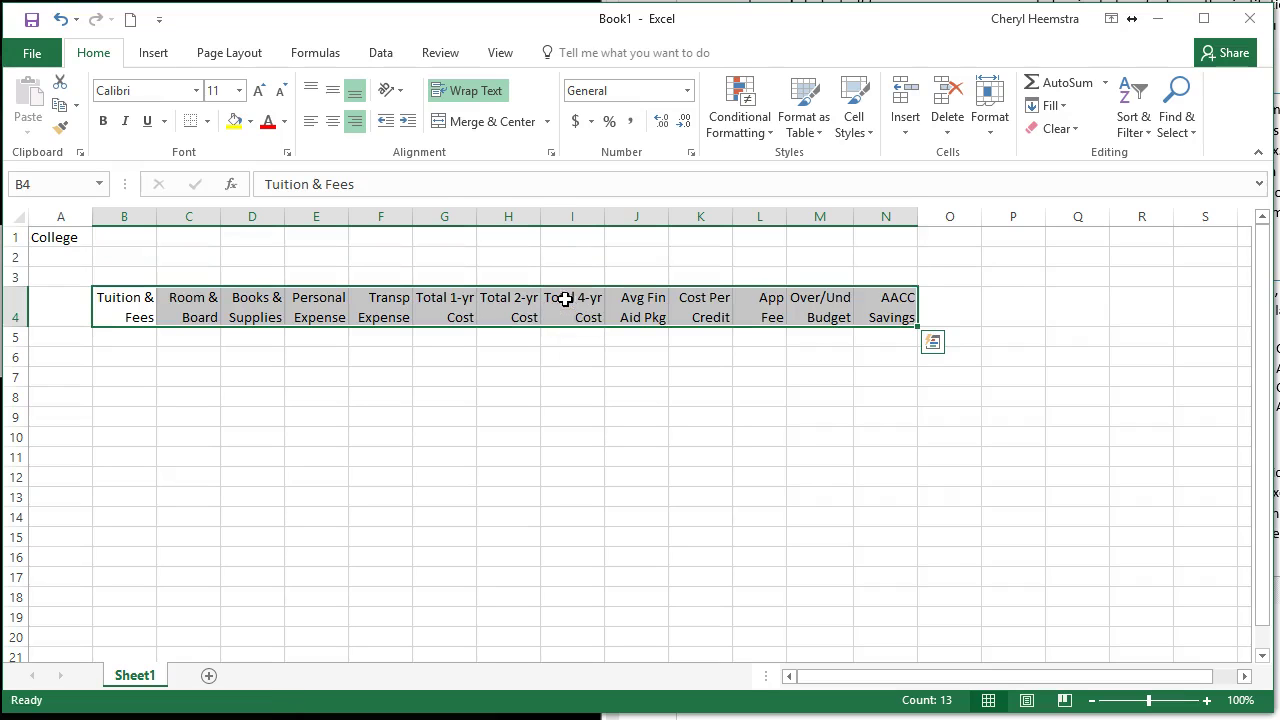
click(60, 21)
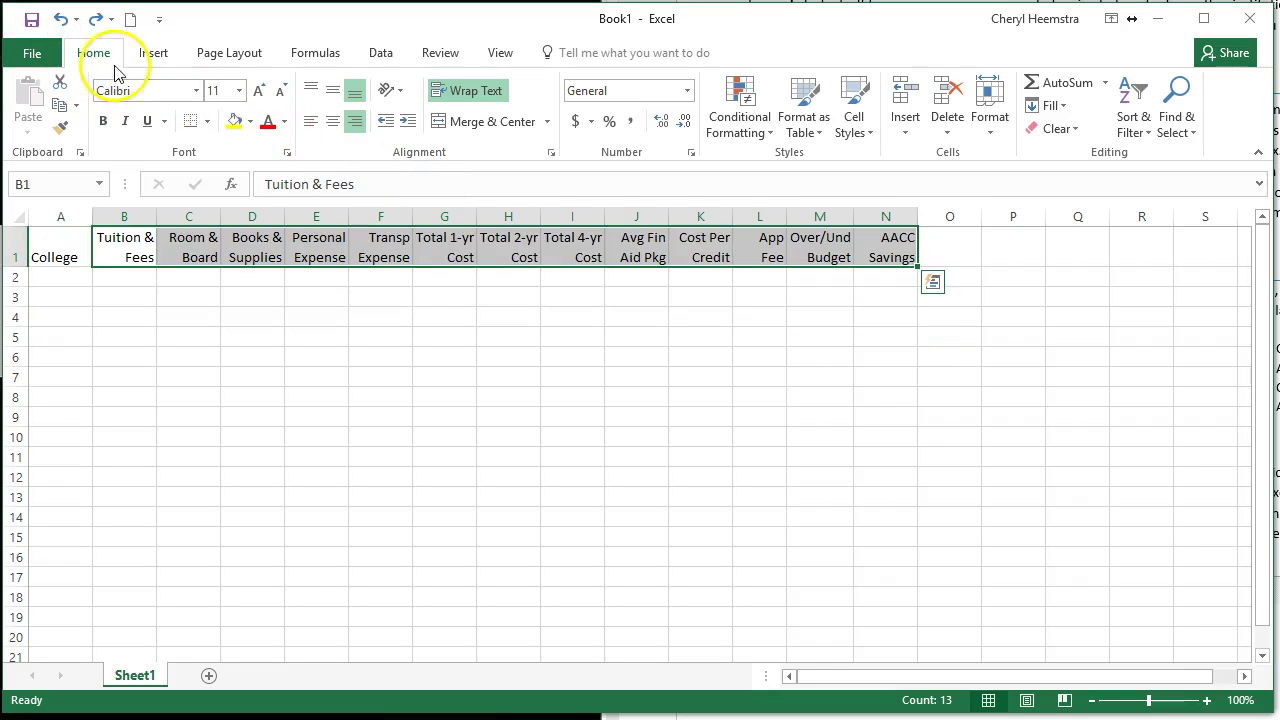
click(879, 333)
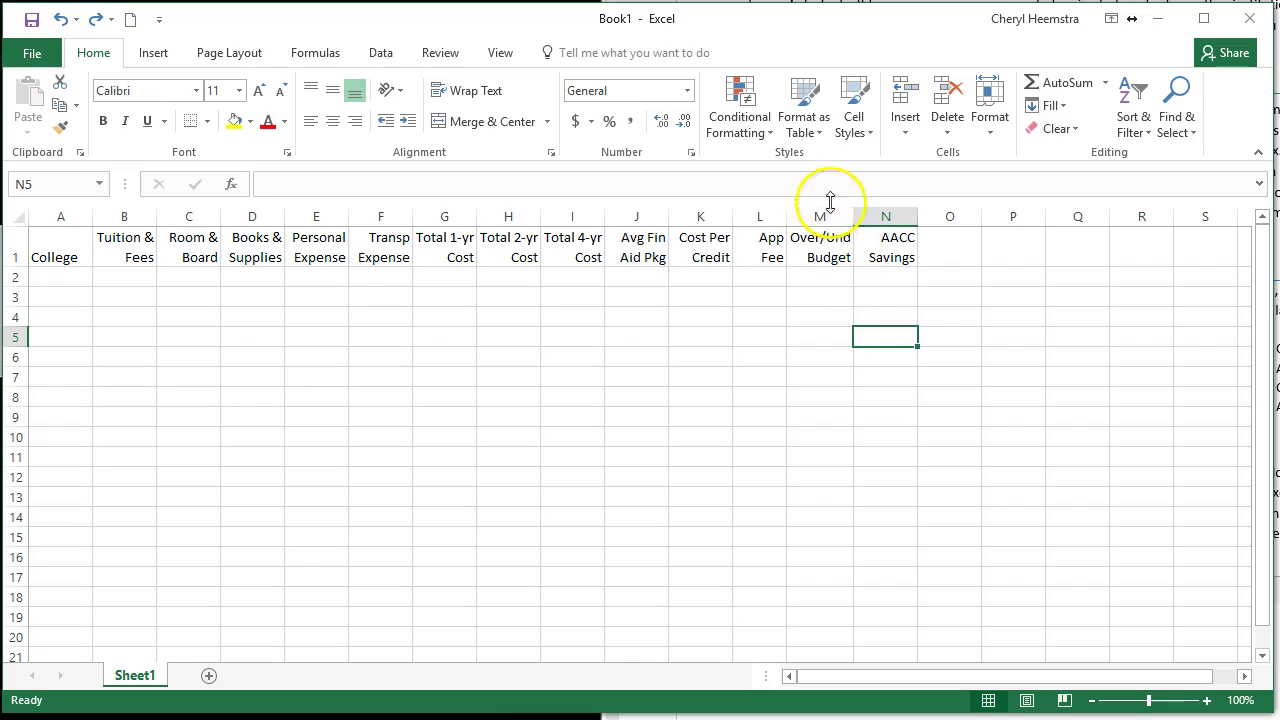
Step: Fill the AACC Savings heading from N1 down column N to row 13, and undo the fill
click(901, 245)
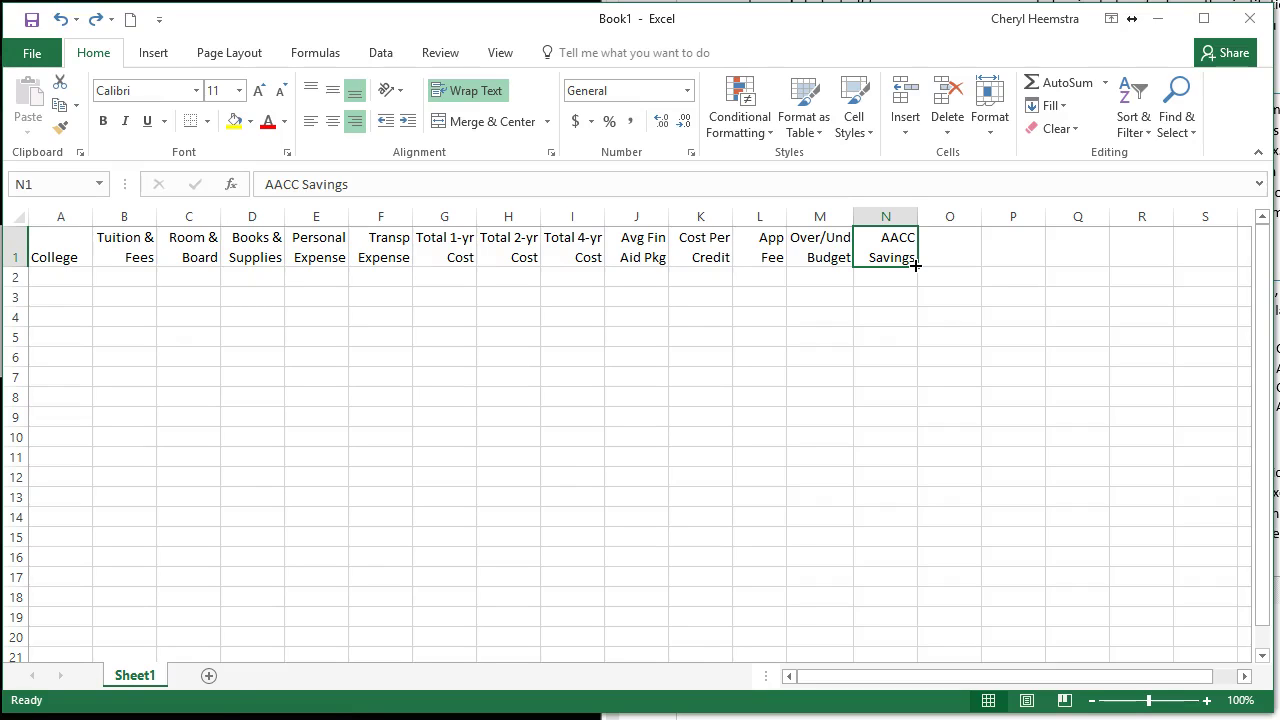
drag(915, 265, 985, 510)
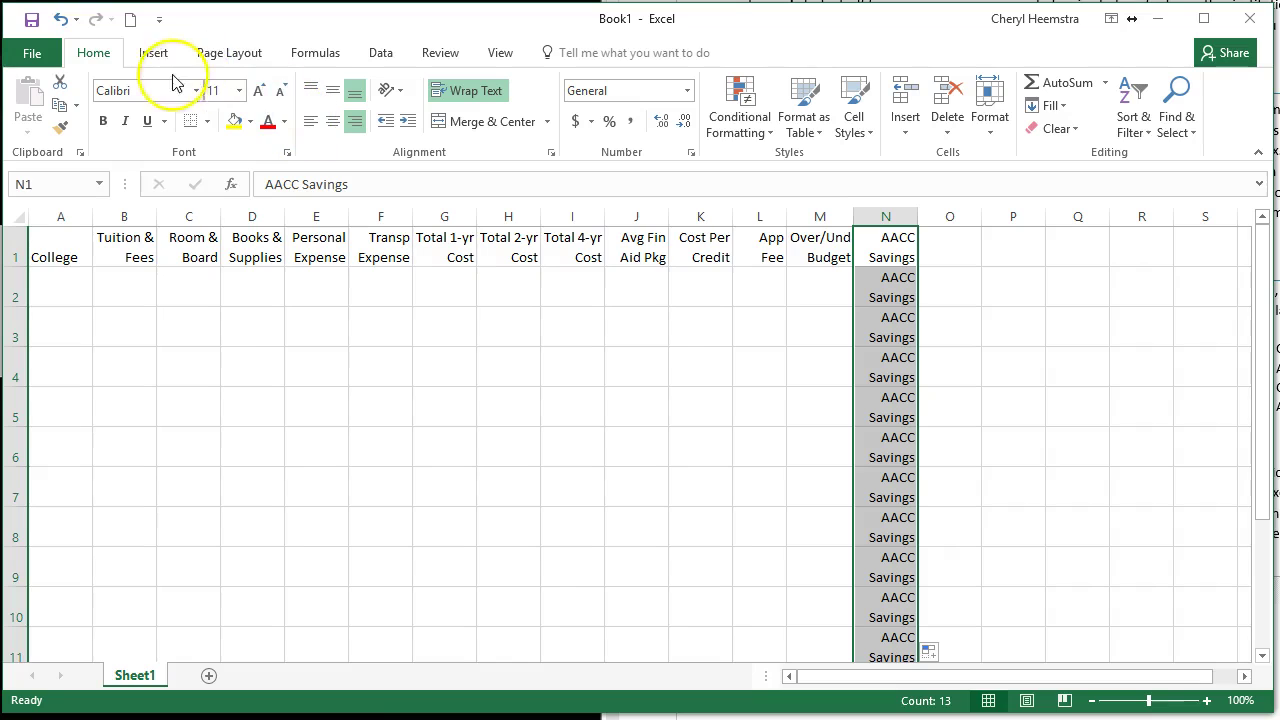
click(61, 21)
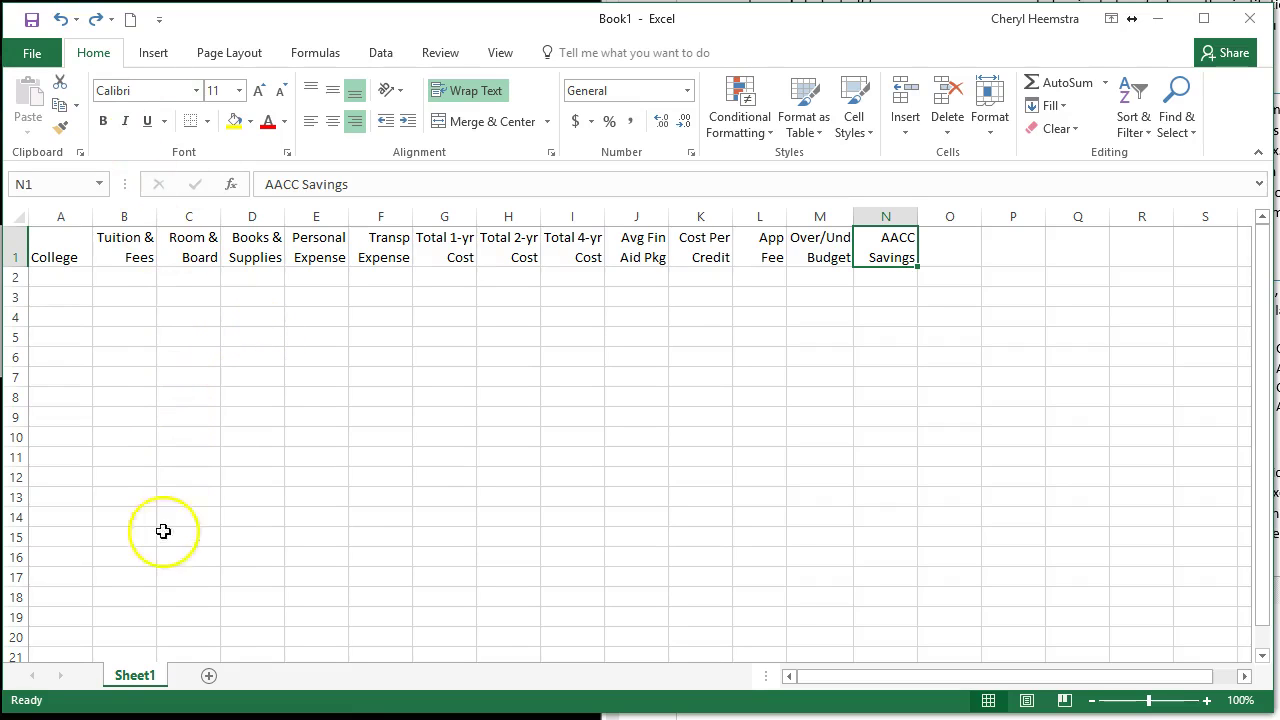
click(1077, 497)
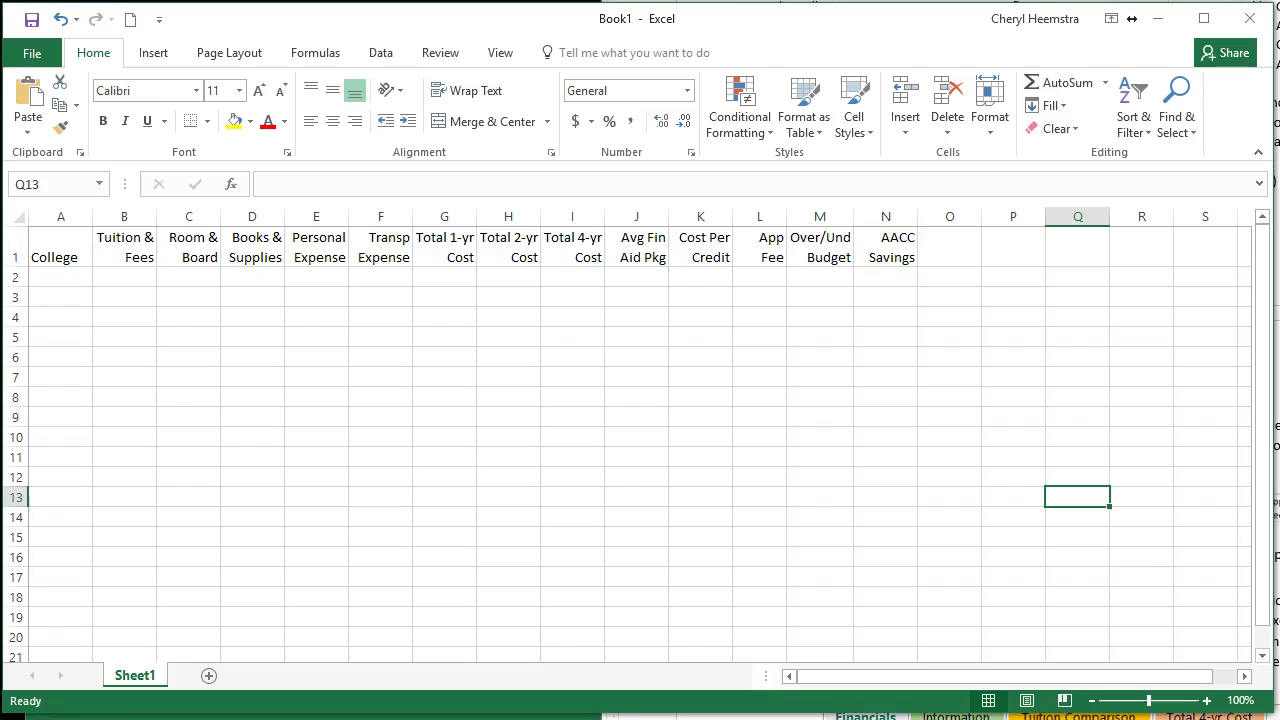
Step: Rename the worksheet Sheet1 as Financials
right_click(137, 680)
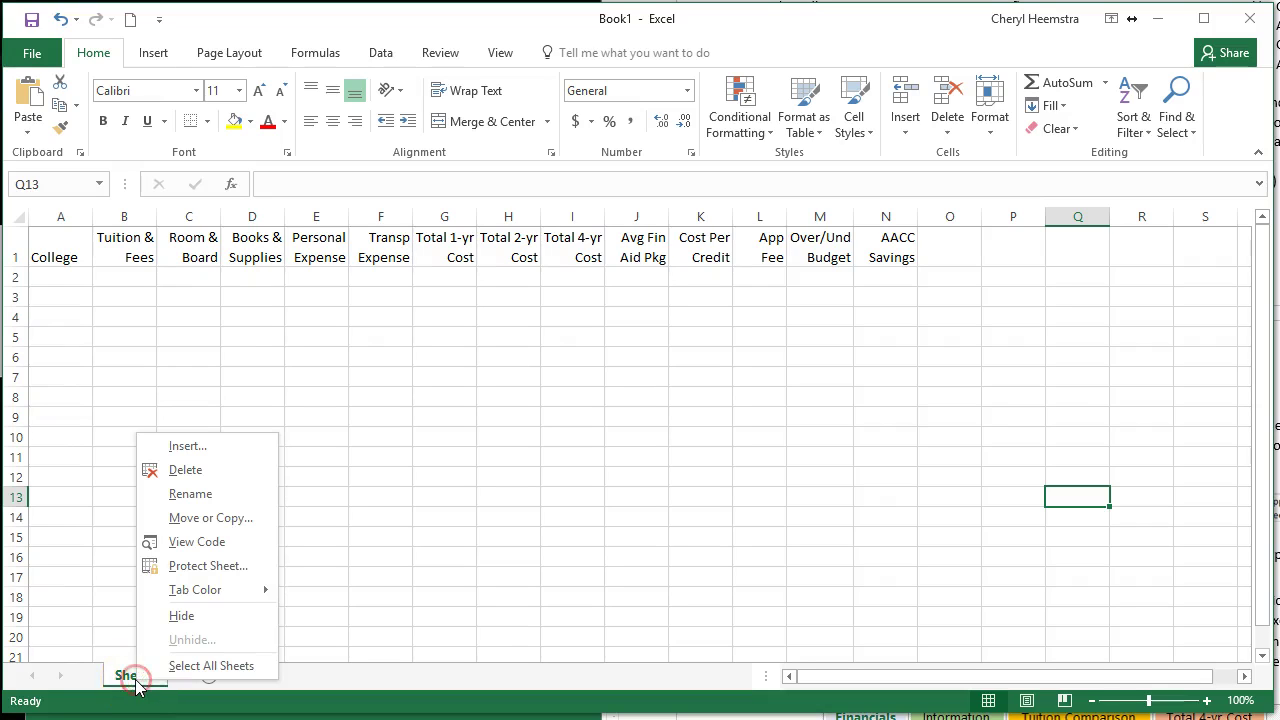
click(176, 495)
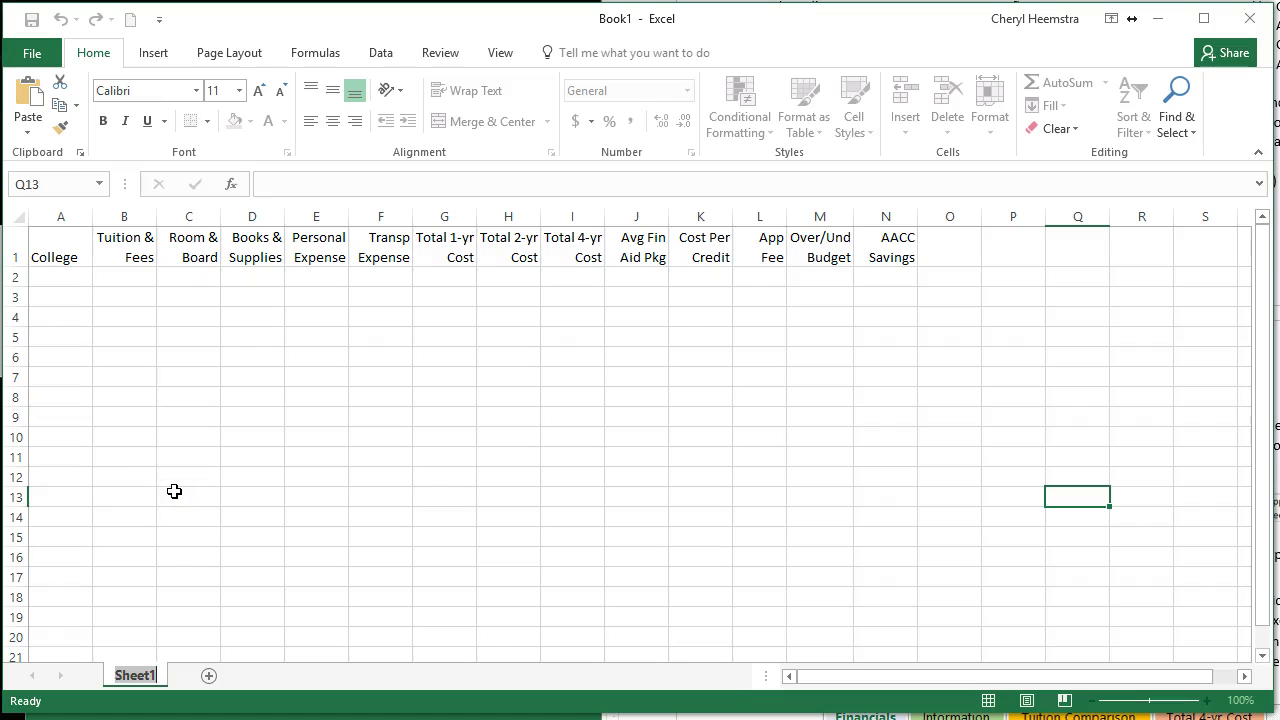
text(Financials)
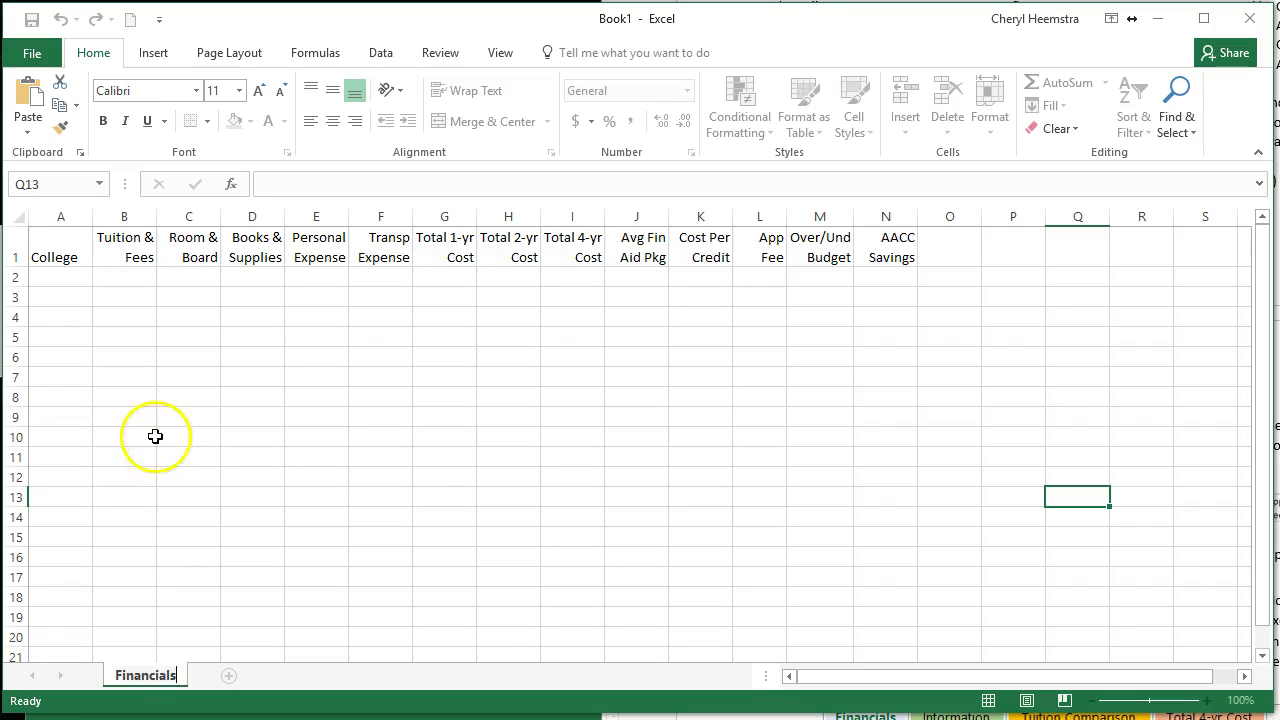
click(196, 513)
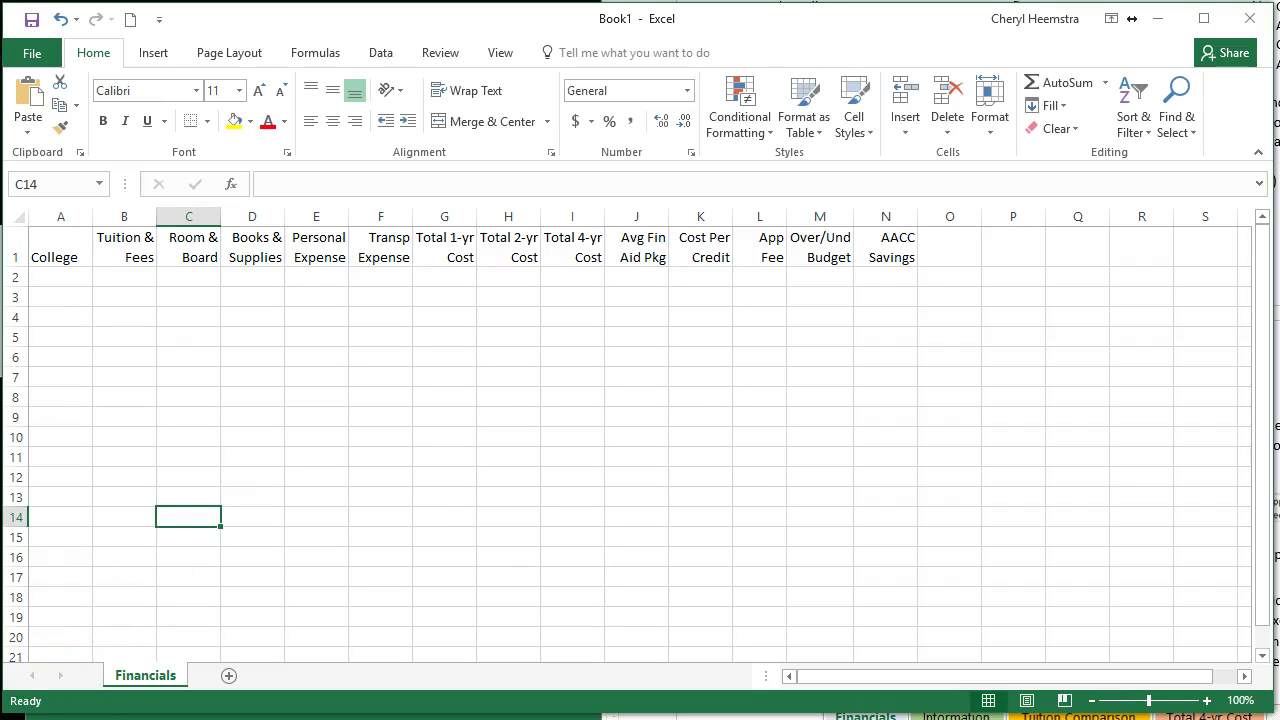
Step: Save the workbook as LastName_TransferColleges in the Project folder of ___CTA 103 SP17 on OneDrive
click(24, 50)
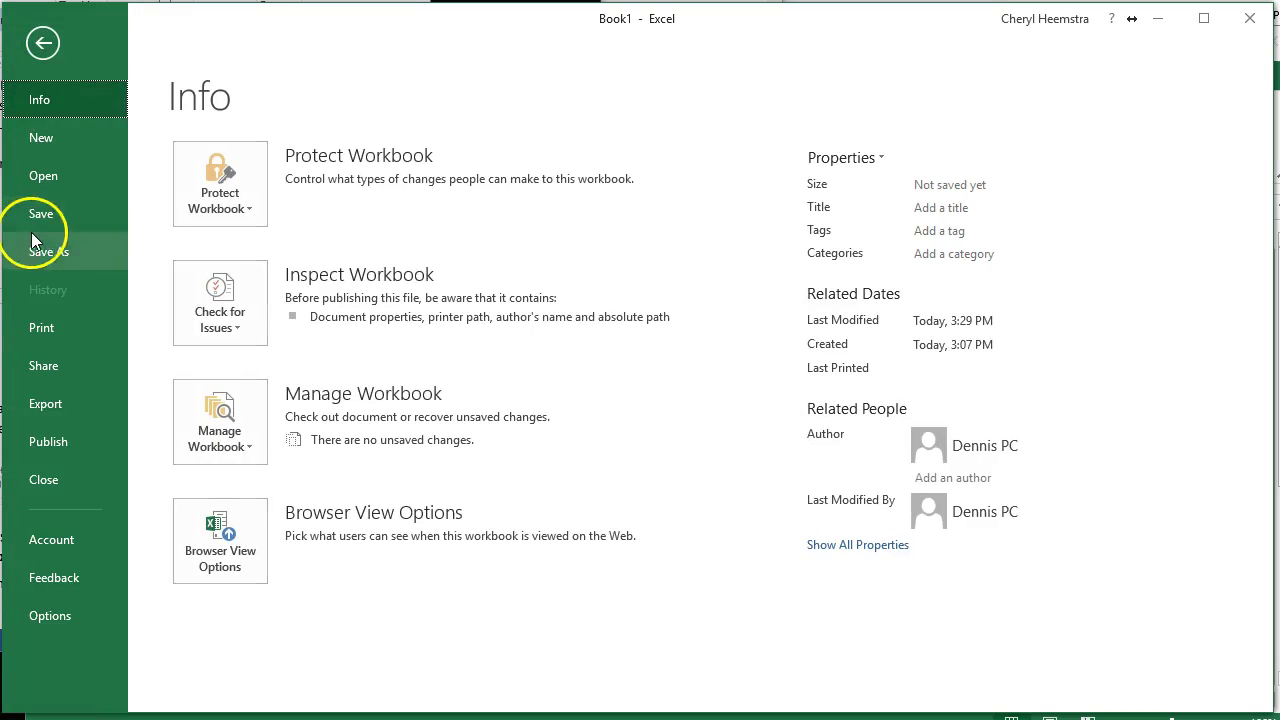
click(34, 251)
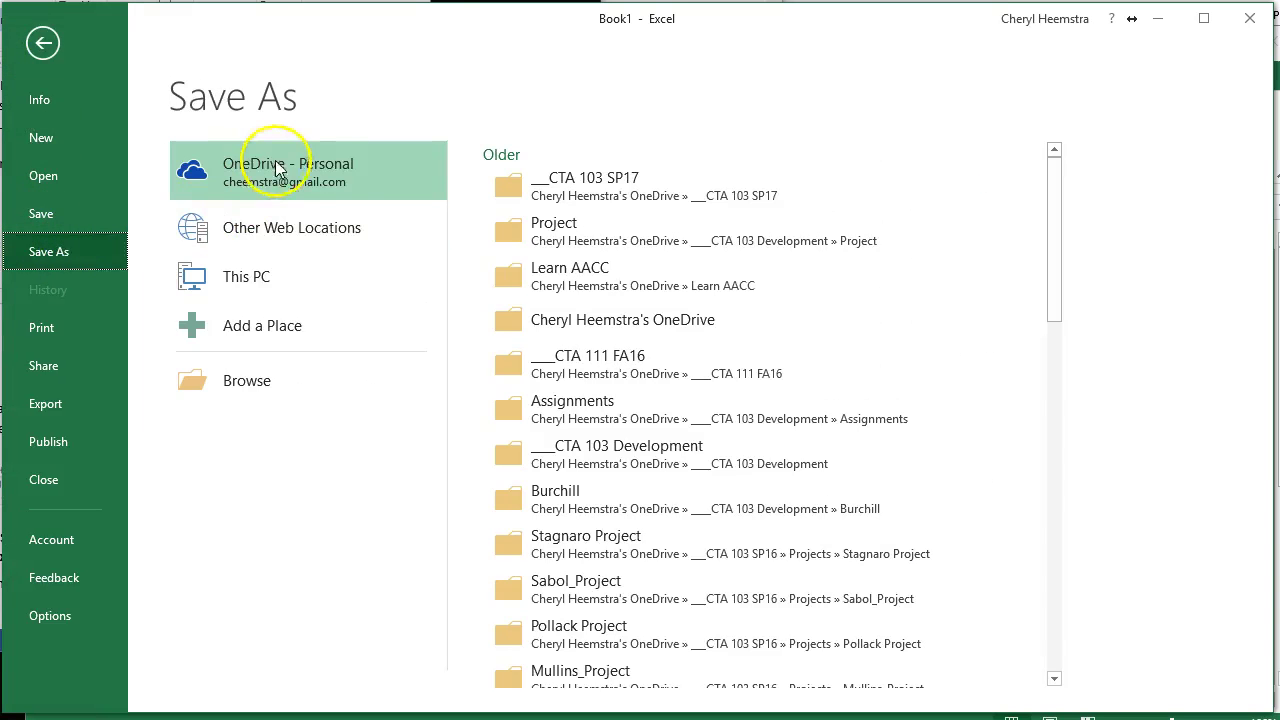
click(568, 193)
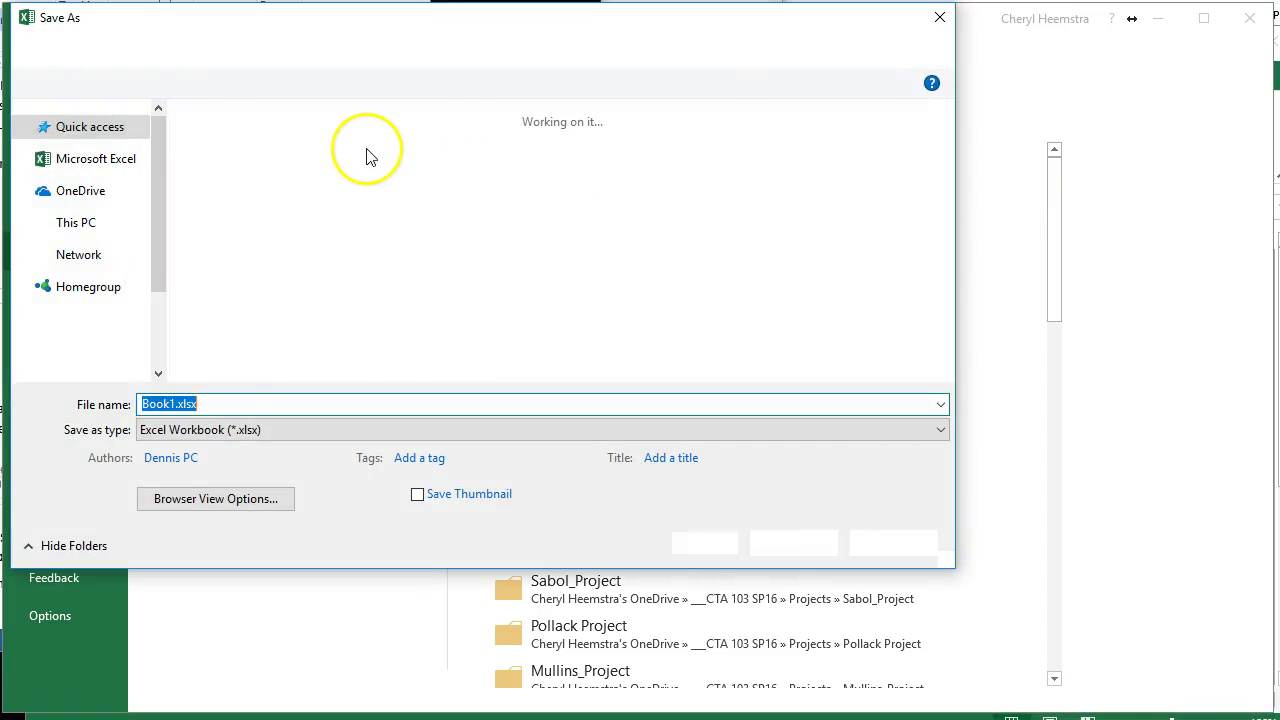
click(272, 190)
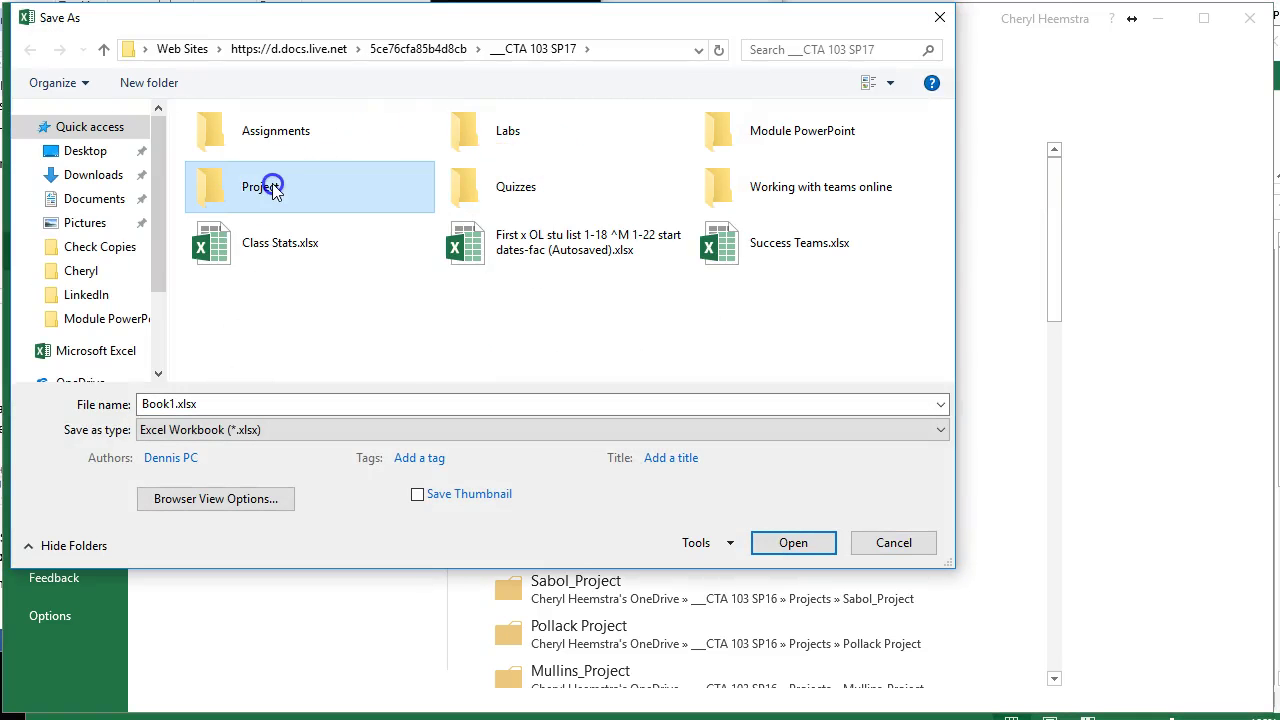
double_click(272, 189)
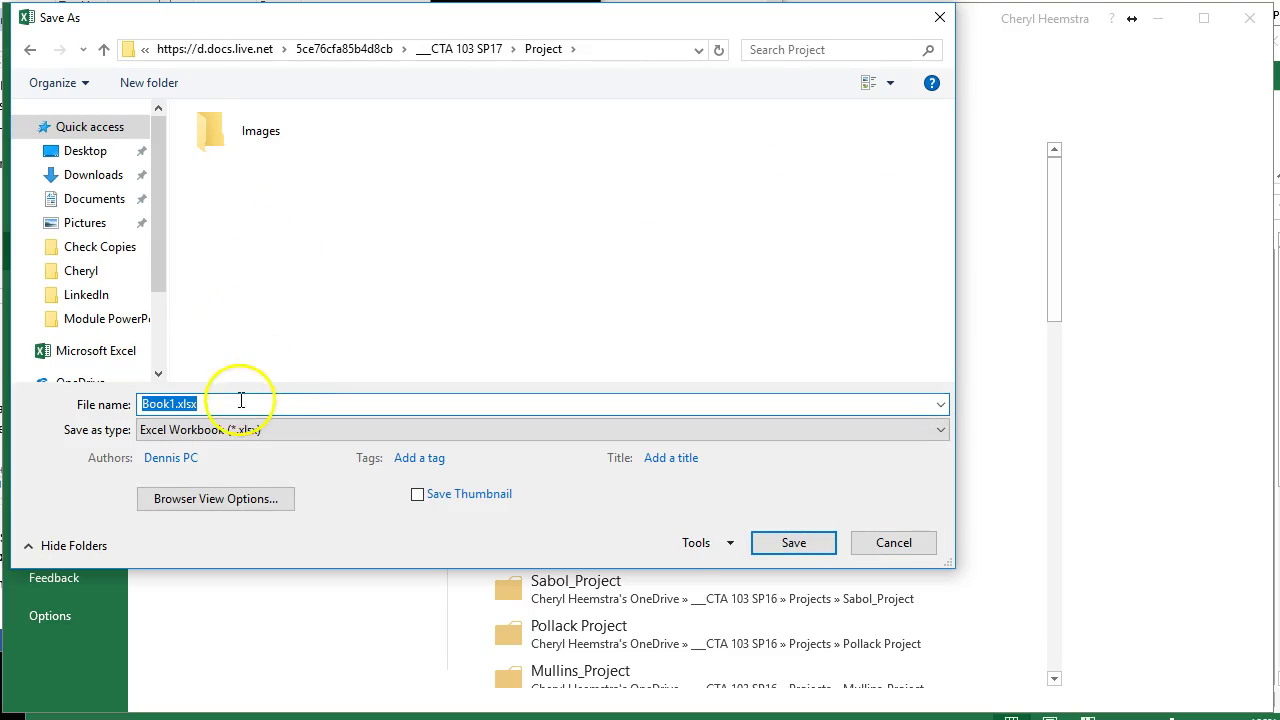
text(LastName_TransferColleges)
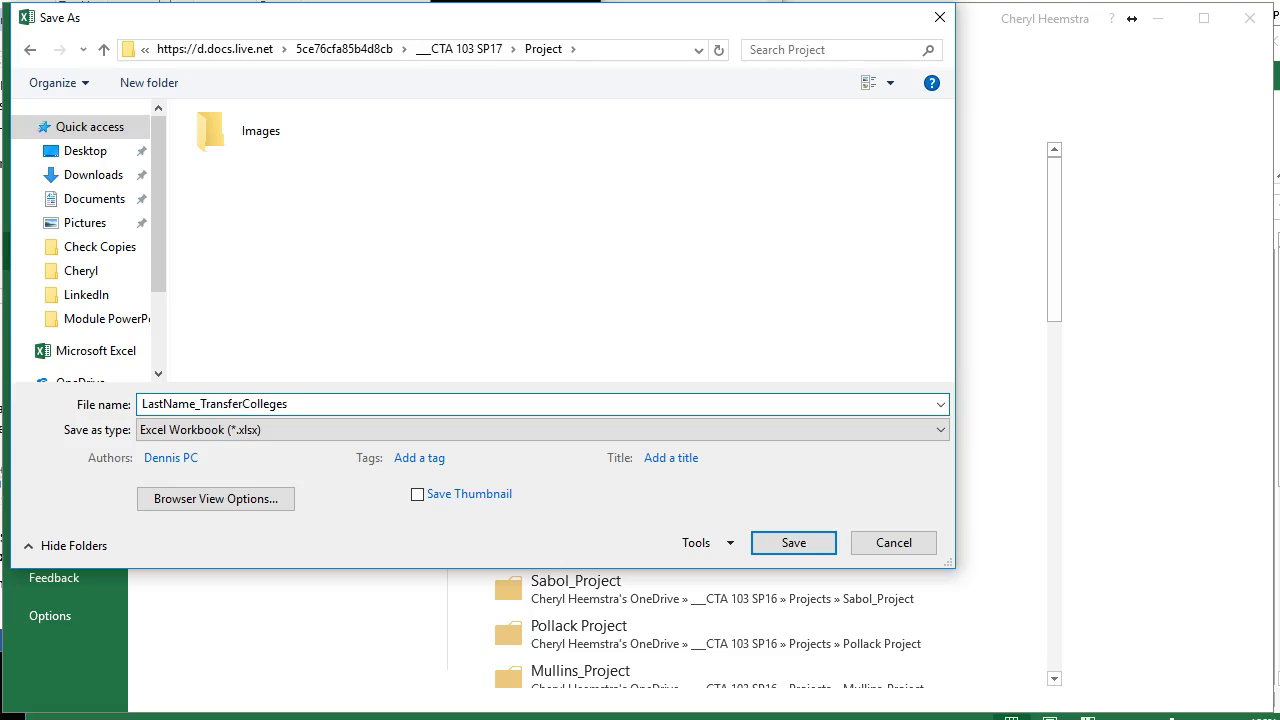
key(Return)
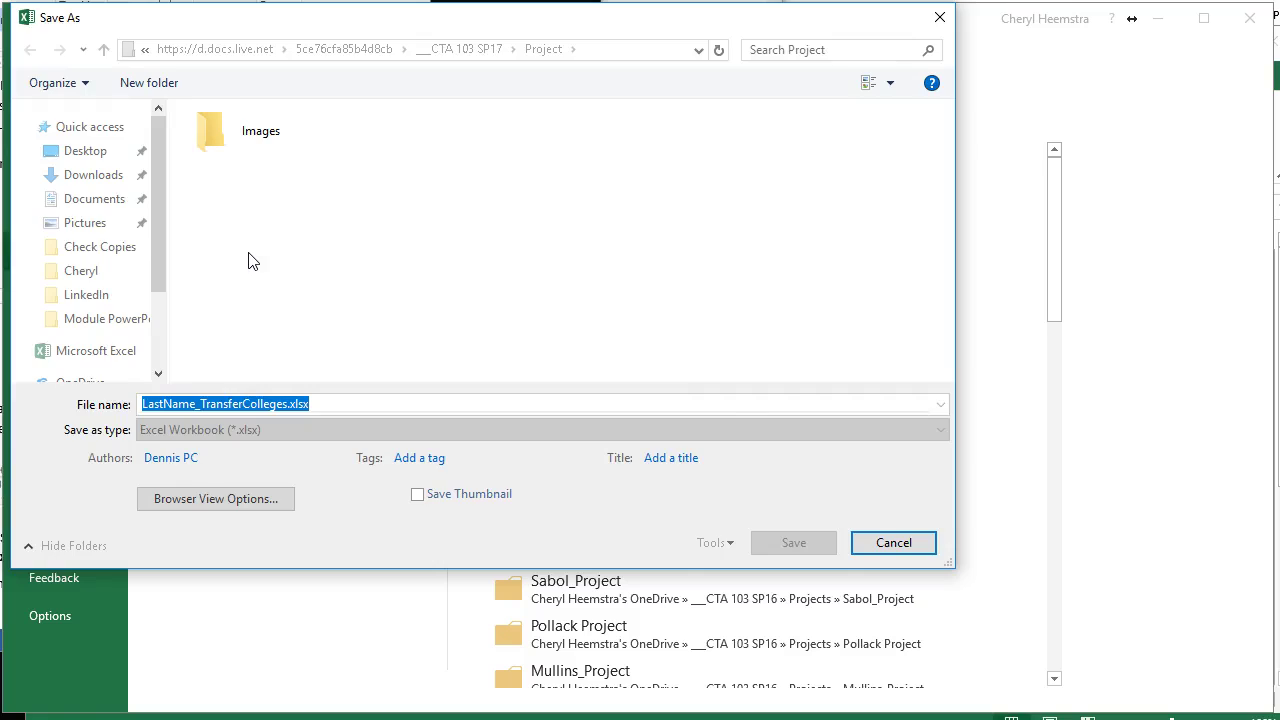